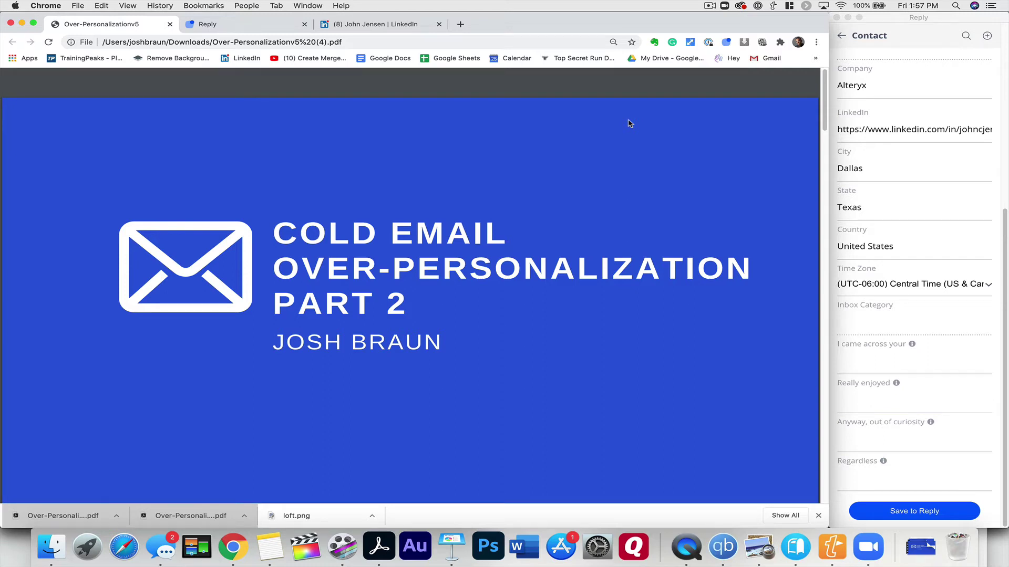
Scroll the Over-Personalizationv5 deck past the 'What would be better' slide to 'Inspiration'
scroll(630, 124, down, 5)
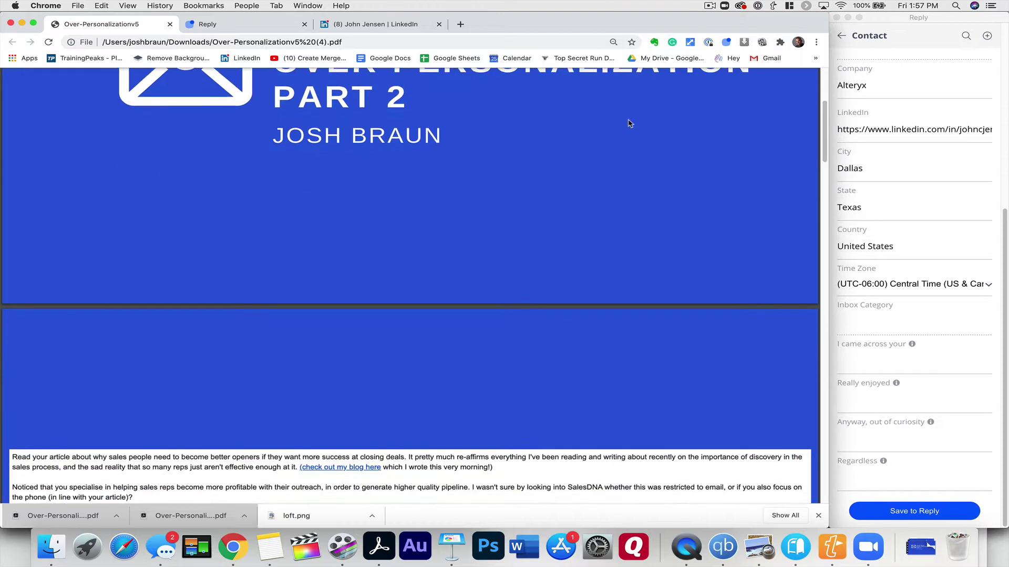
scroll(630, 124, down, 4)
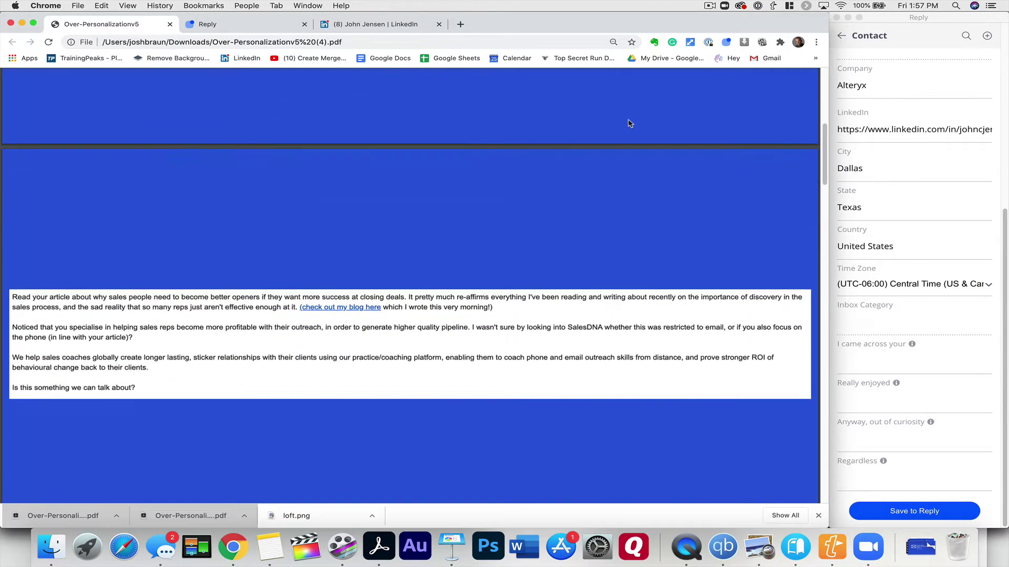
scroll(630, 124, down, 1)
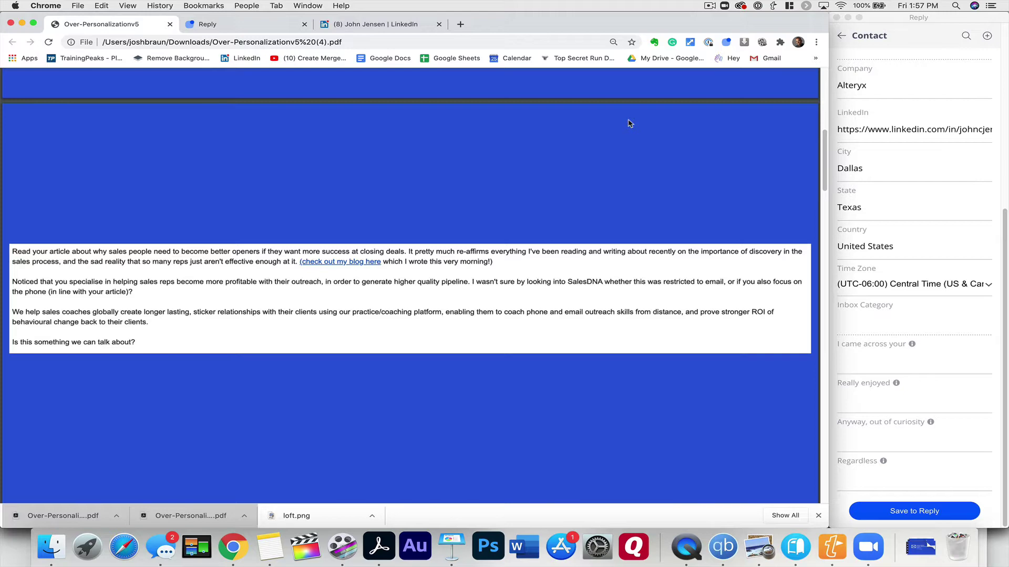
scroll(629, 124, down, 4)
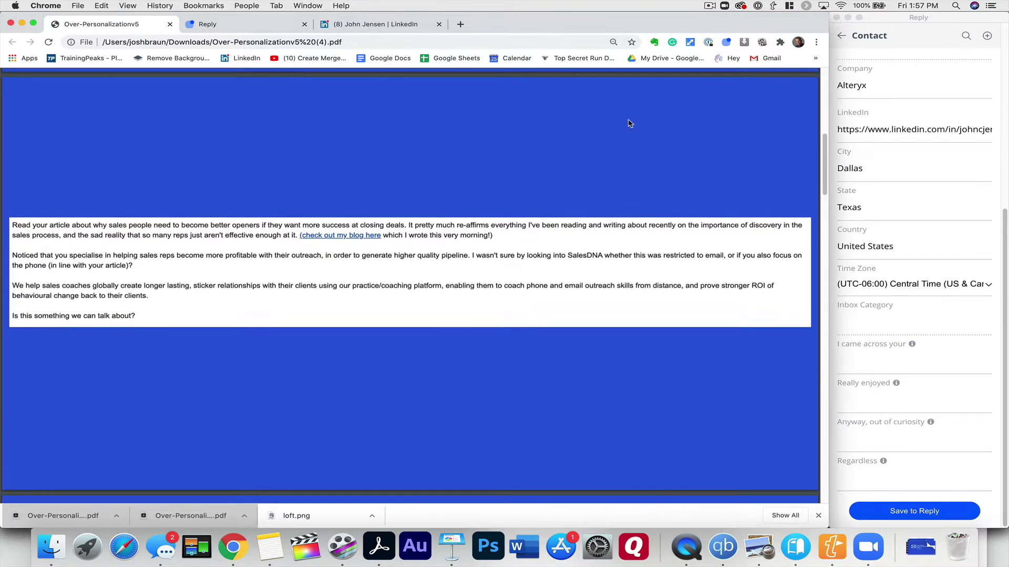
scroll(630, 123, down, 4)
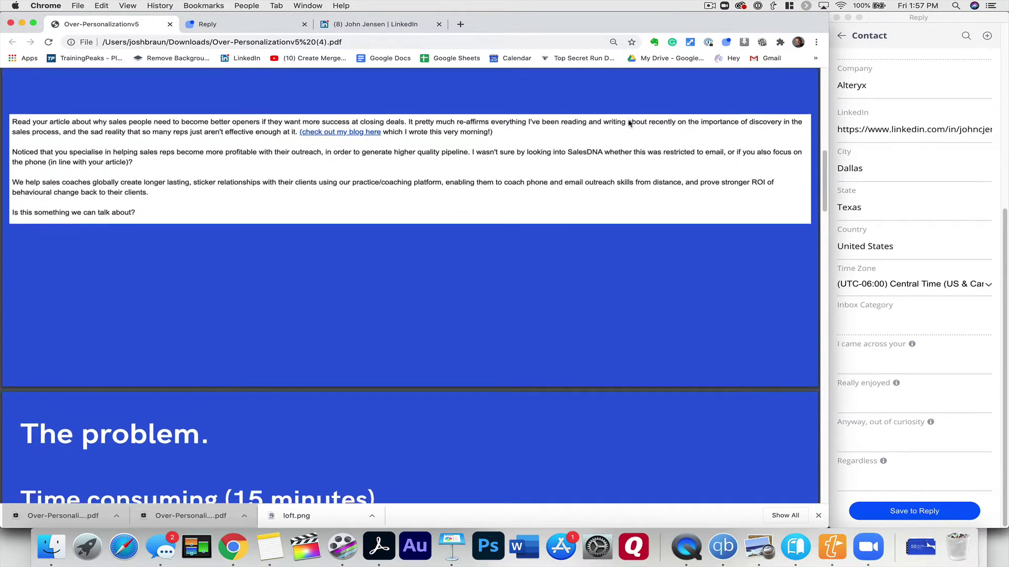
scroll(630, 123, down, 1)
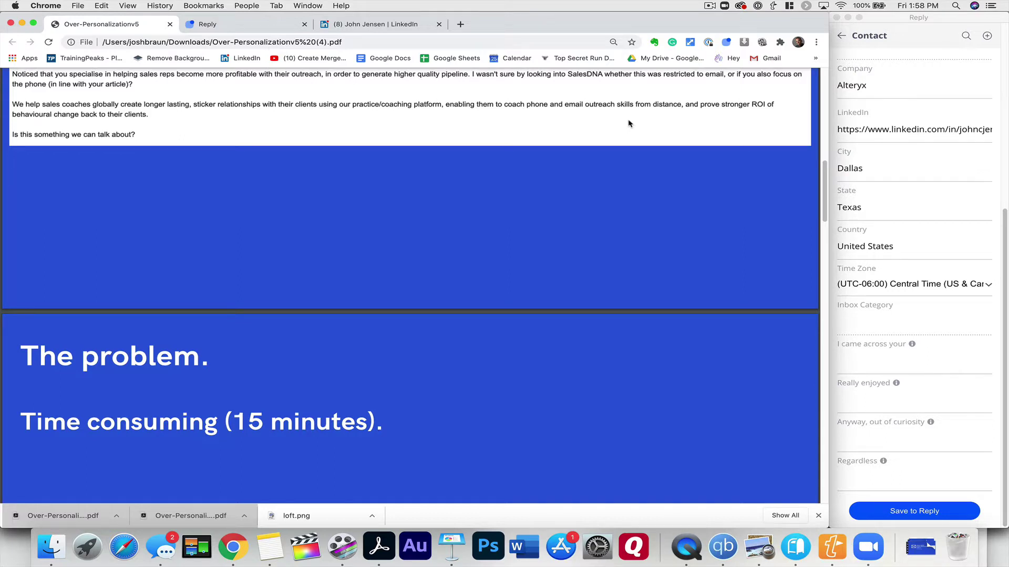
scroll(629, 124, down, 6)
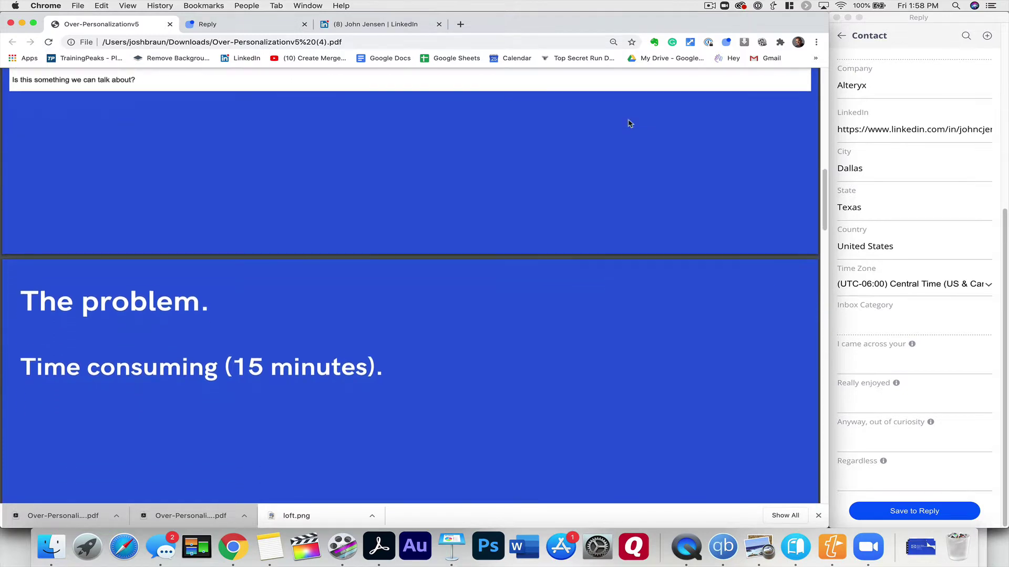
scroll(629, 123, down, 2)
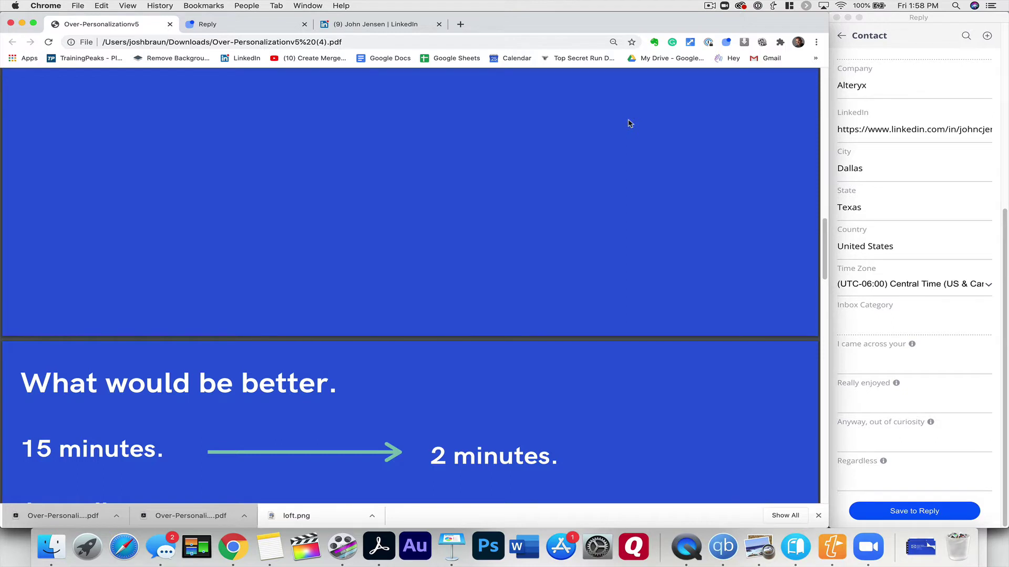
scroll(630, 124, down, 3)
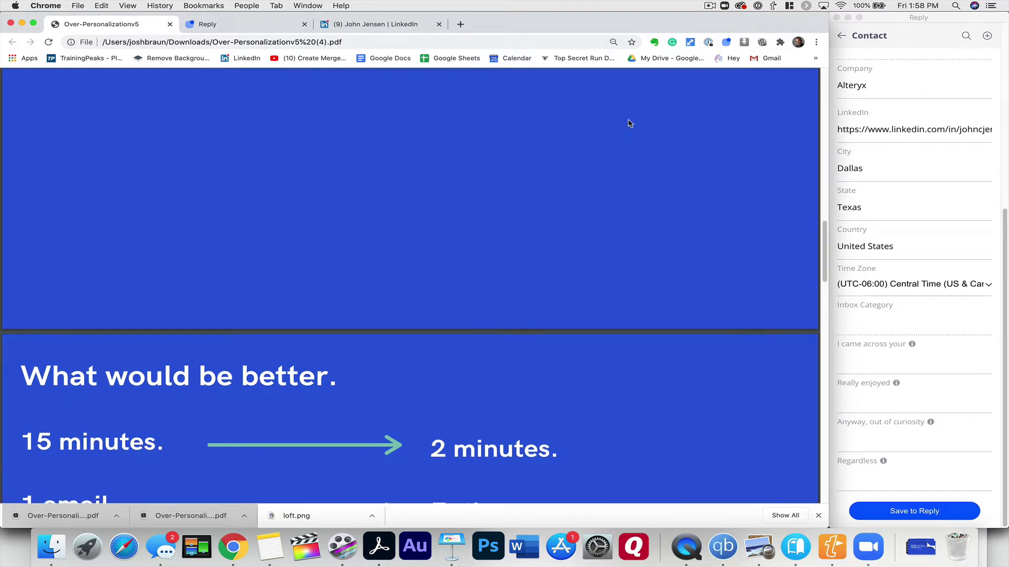
scroll(630, 123, down, 10)
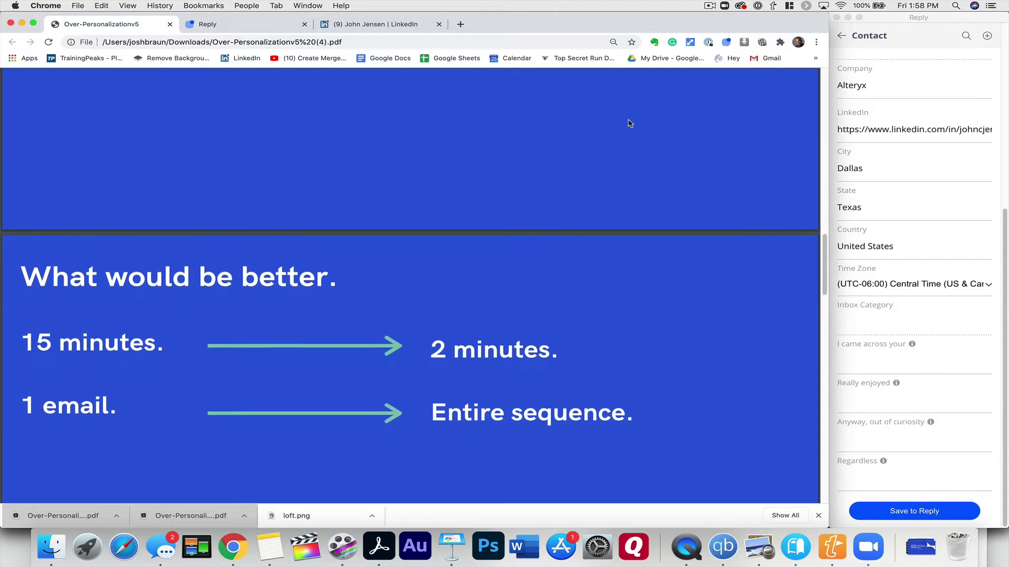
scroll(629, 124, down, 8)
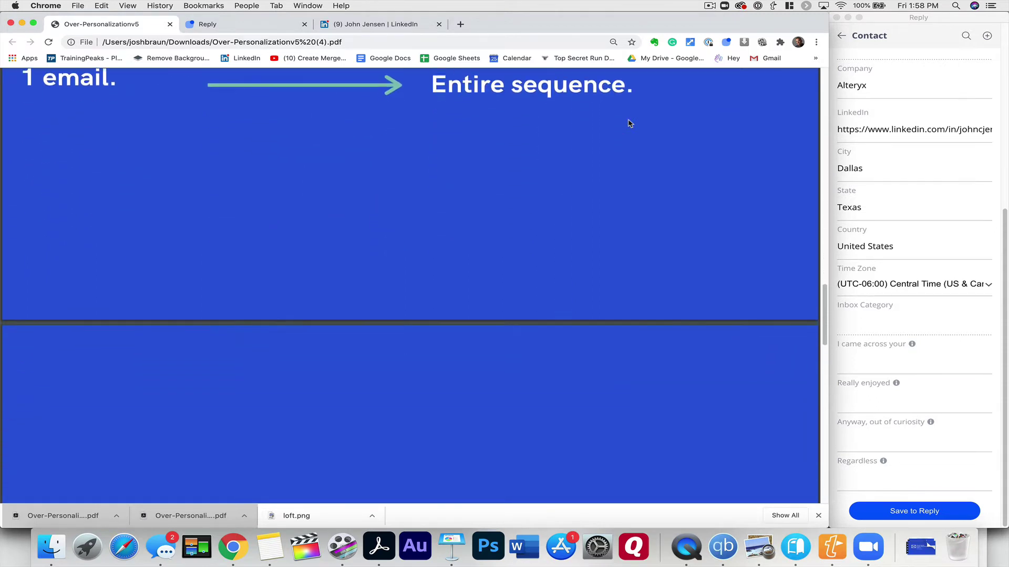
Scroll past the Bookish Mad Libs page to the final Demo slide, page 7 of 7
scroll(630, 123, down, 5)
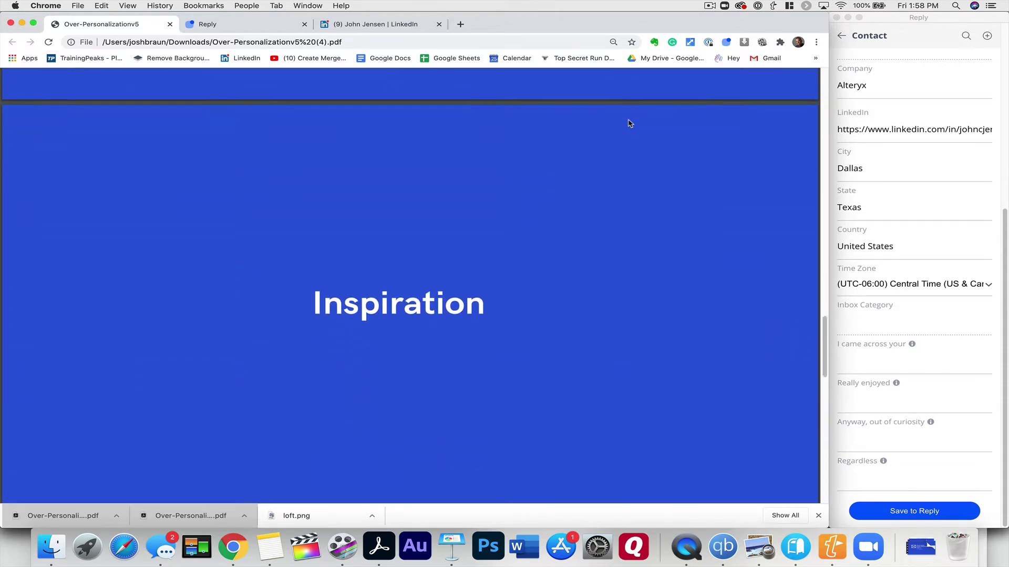
scroll(630, 124, down, 8)
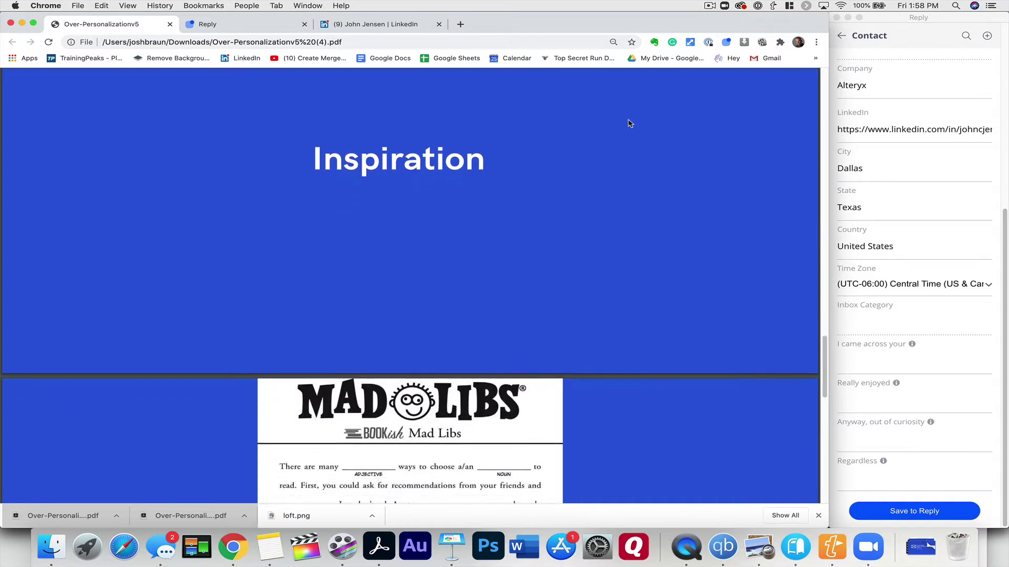
scroll(630, 124, down, 5)
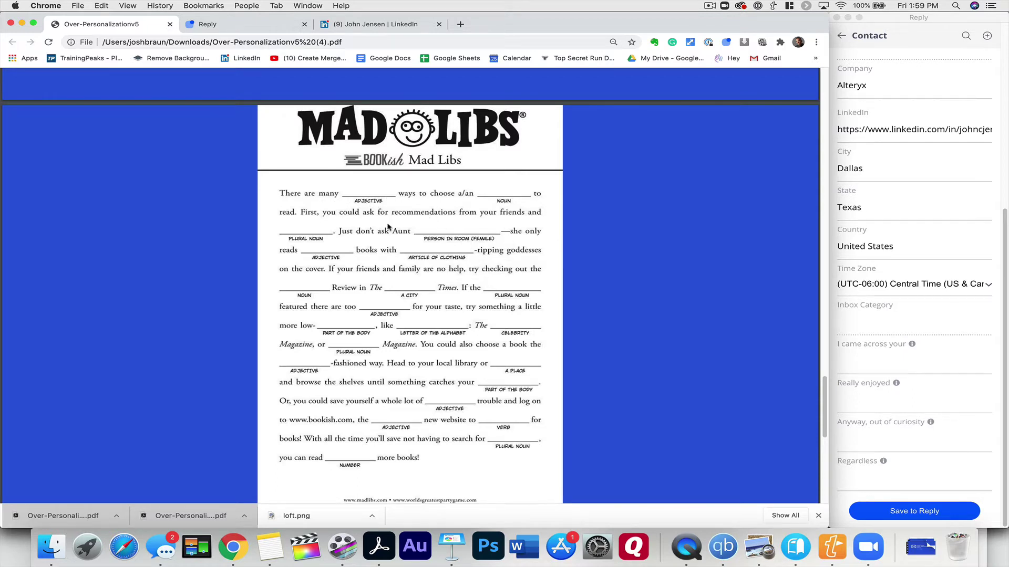
scroll(389, 228, up, 1)
scroll(390, 228, down, 10)
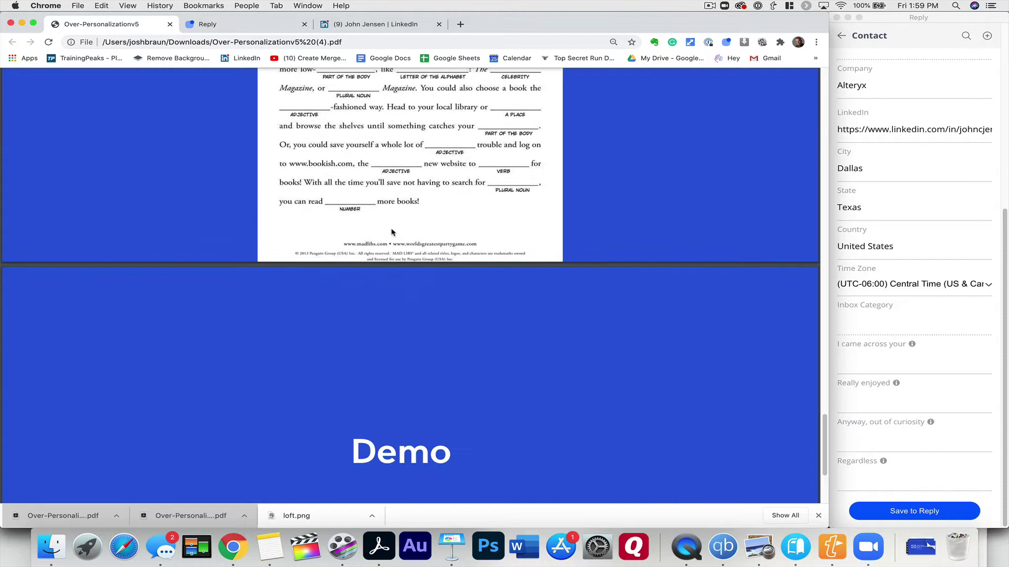
scroll(368, 179, down, 2)
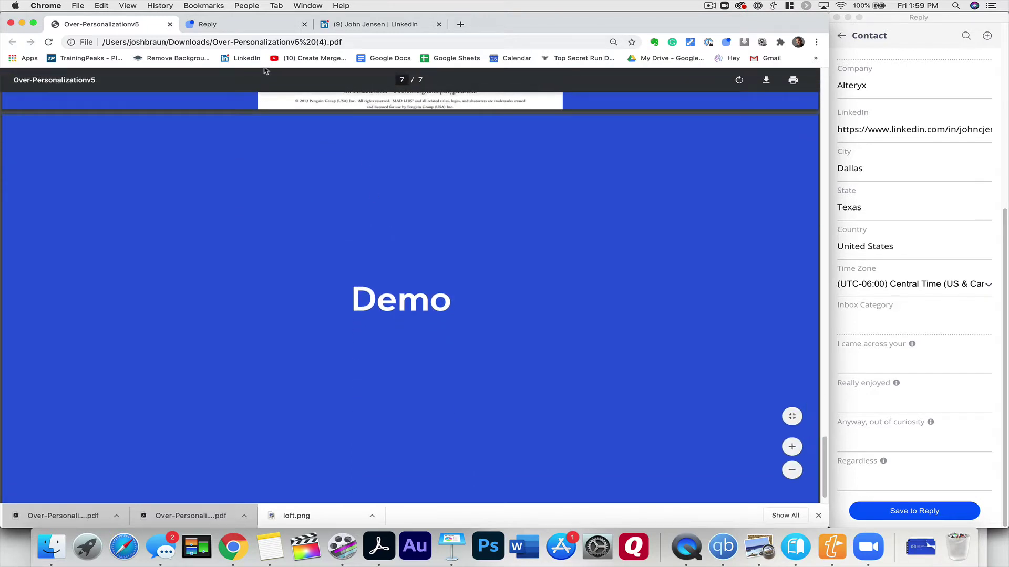
click(261, 27)
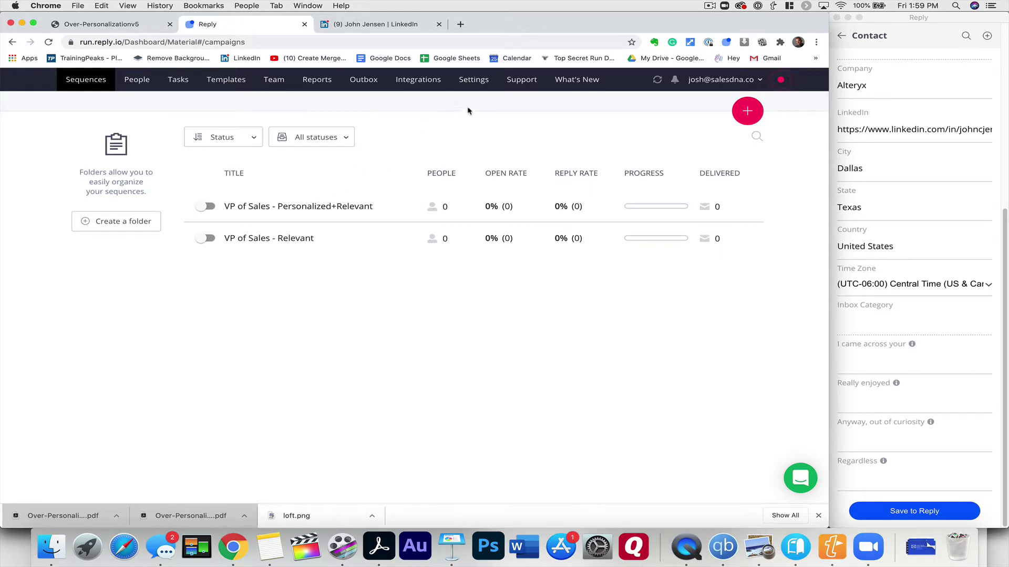
Open Reply.io account Settings and go to the Emails settings page
click(474, 79)
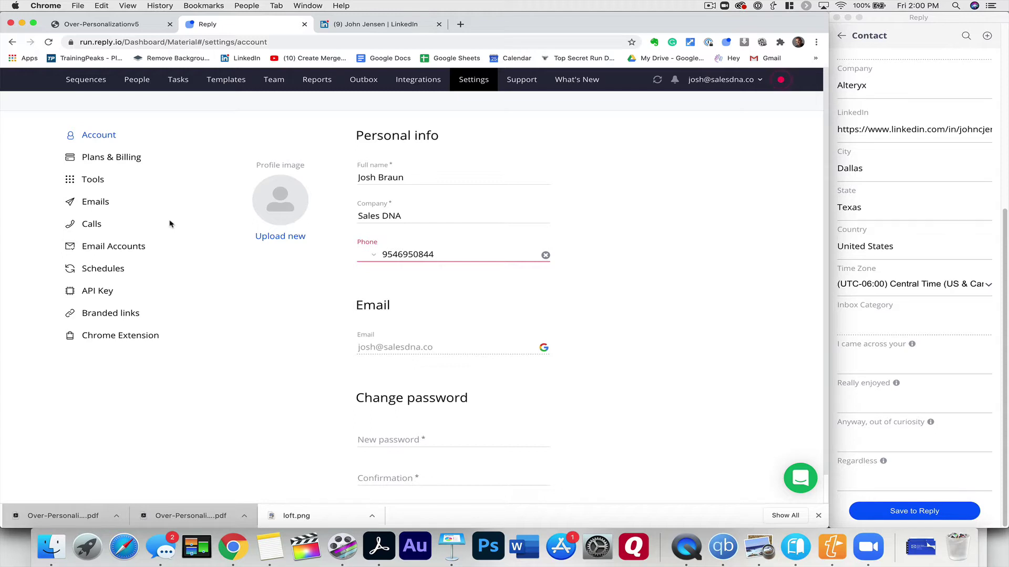
click(91, 205)
scroll(363, 357, down, 2)
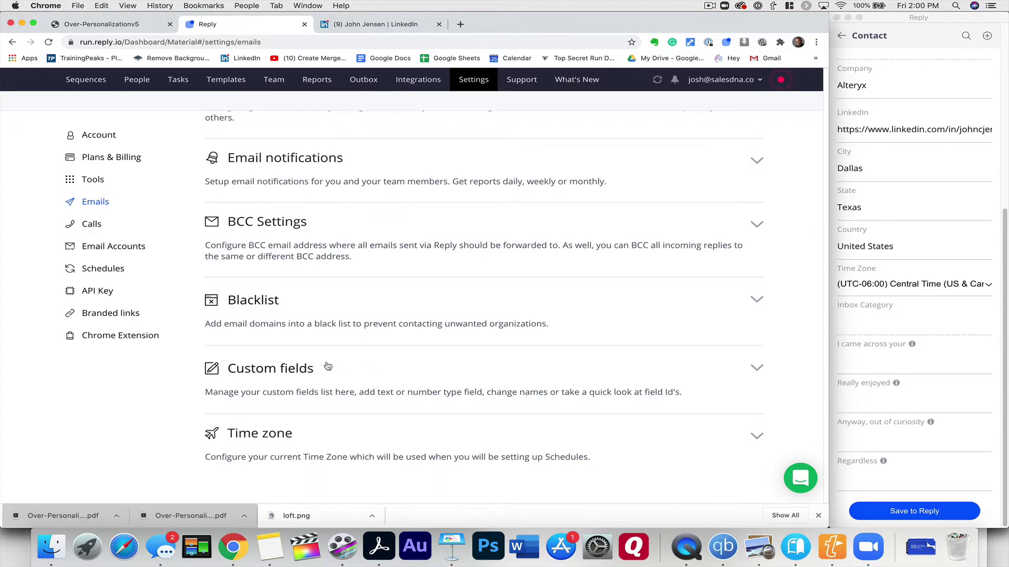
Glance back at the presentation PDF, then return to the Reply email settings
key(super+1)
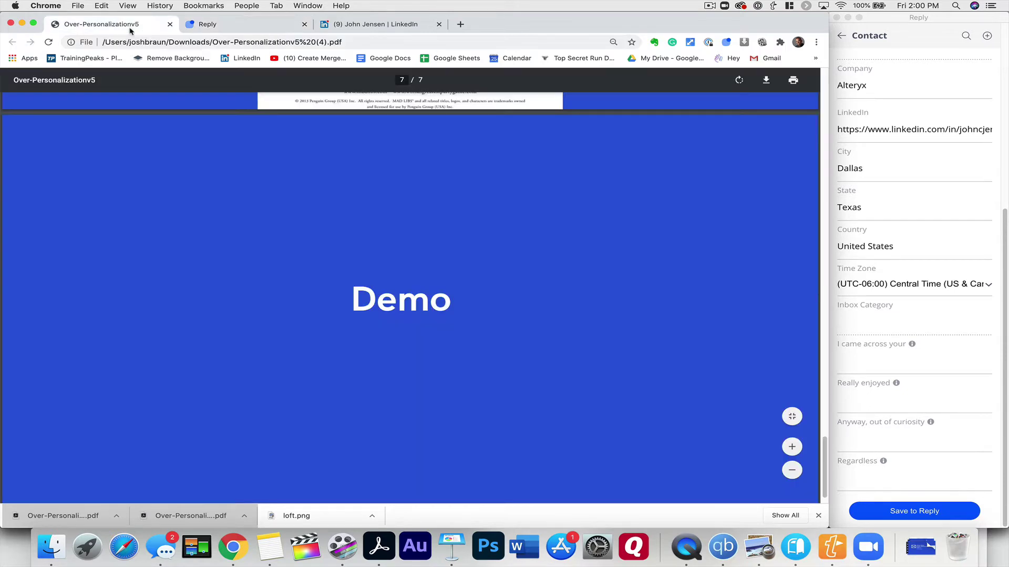
scroll(255, 190, up, 6)
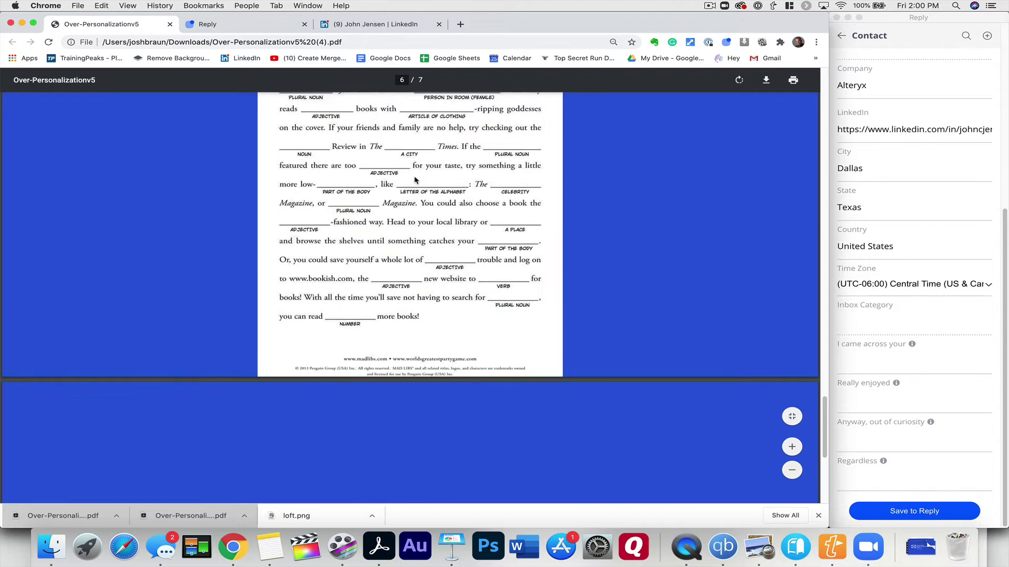
scroll(414, 180, up, 1)
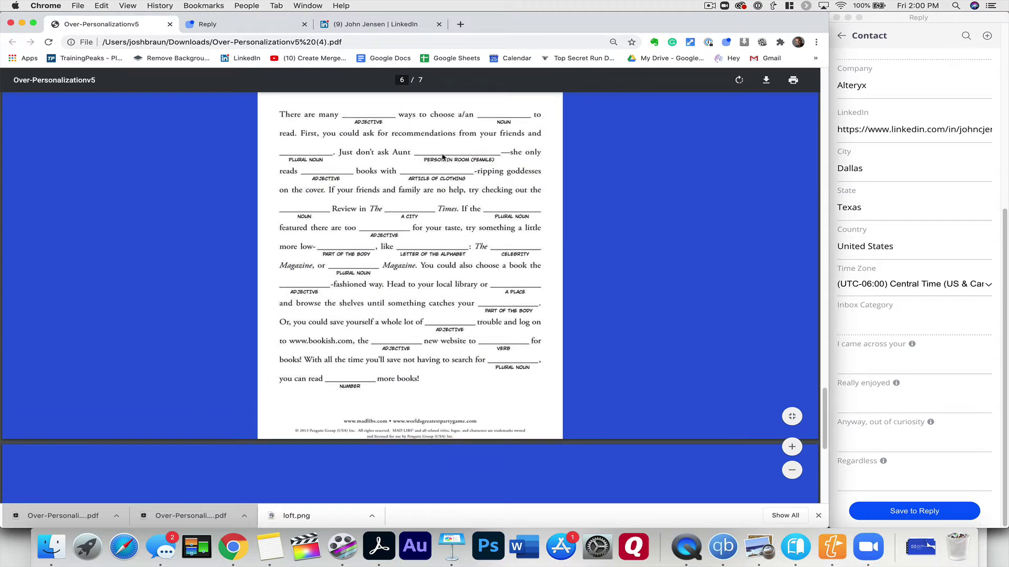
click(245, 25)
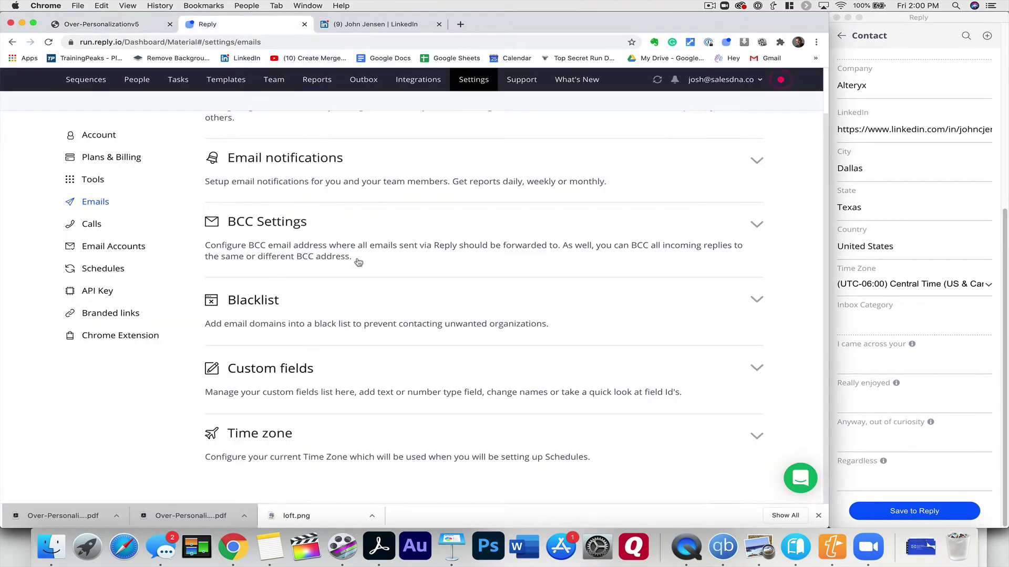
Expand Custom fields to list the I came across your, Really enjoyed, Anyway and Regardless fields
click(290, 373)
scroll(367, 308, down, 5)
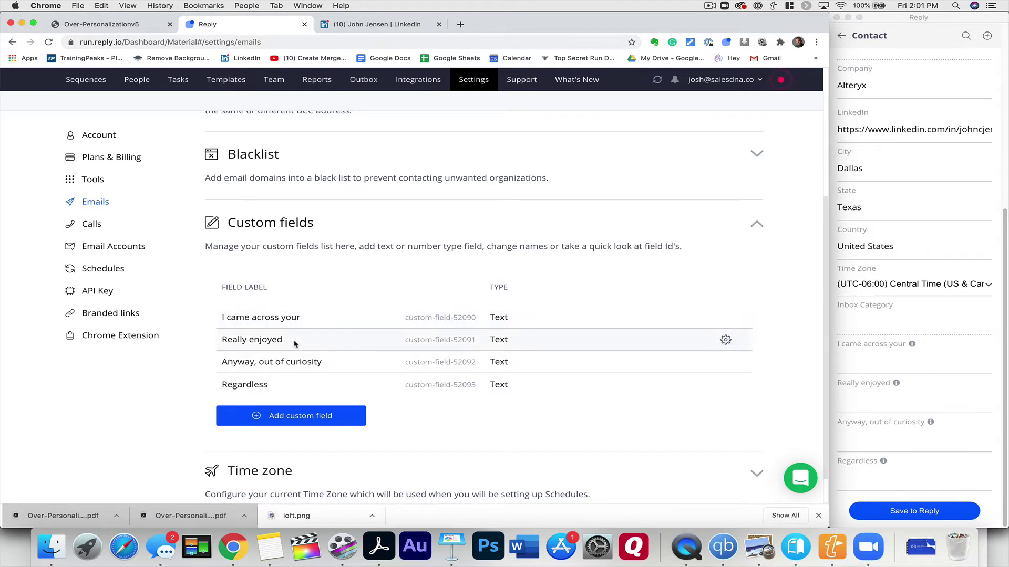
Open the VP of Sales - Personalized+Relevant sequence's Steps page from the sequences list
click(100, 85)
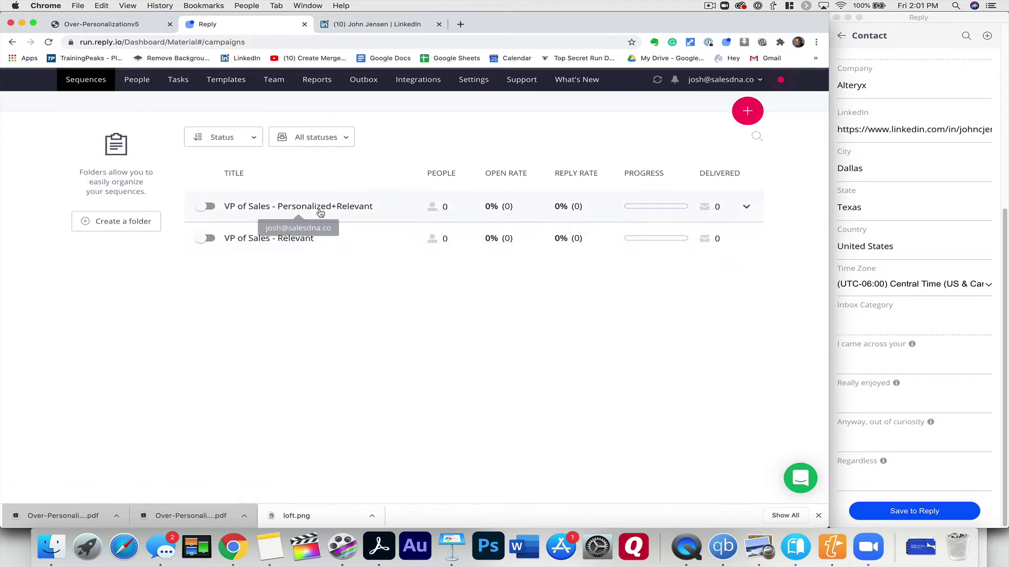
click(318, 208)
scroll(447, 343, down, 2)
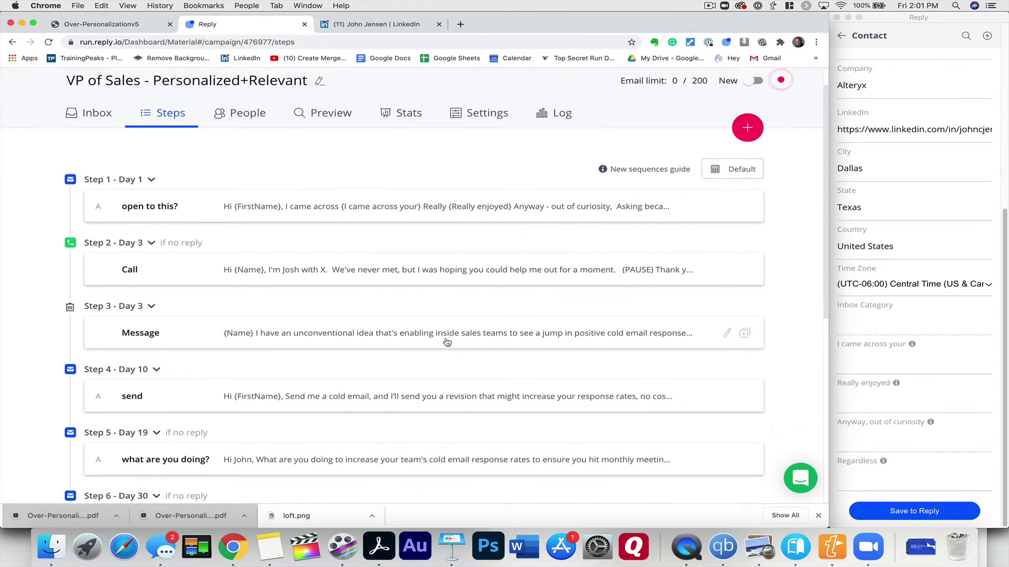
scroll(447, 342, down, 2)
scroll(399, 289, up, 4)
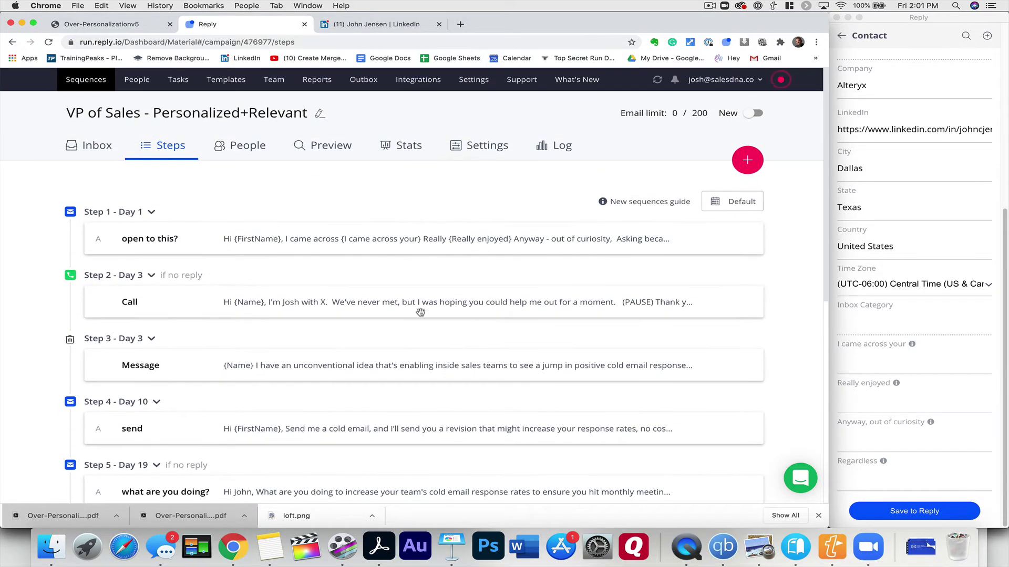
Review the Step 1 'open to this?' email's {I came across your} and {Anyway, out of curiosity} placeholders, then close it
click(355, 238)
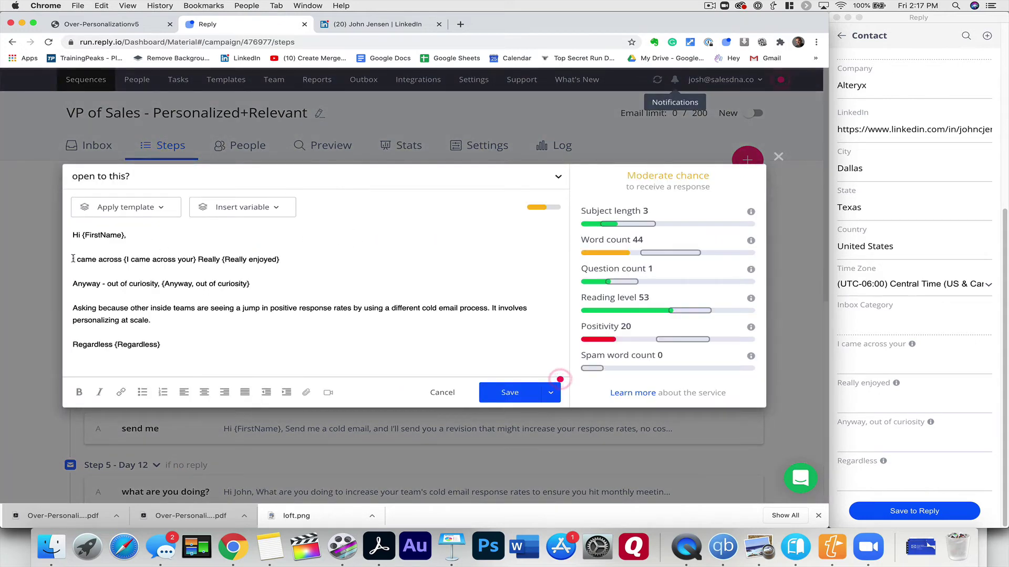
drag(73, 259, 197, 260)
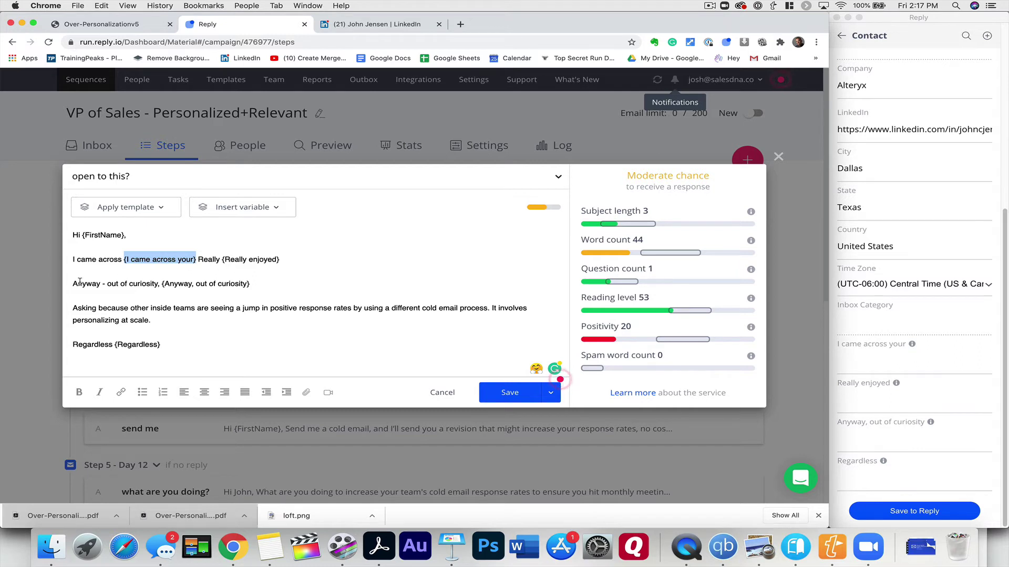
drag(162, 284, 267, 285)
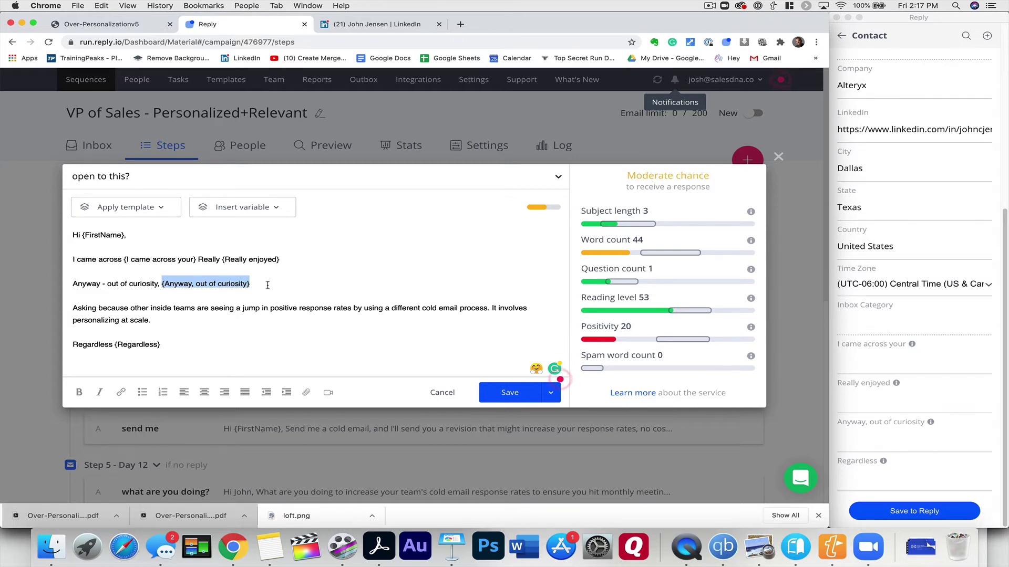
click(267, 285)
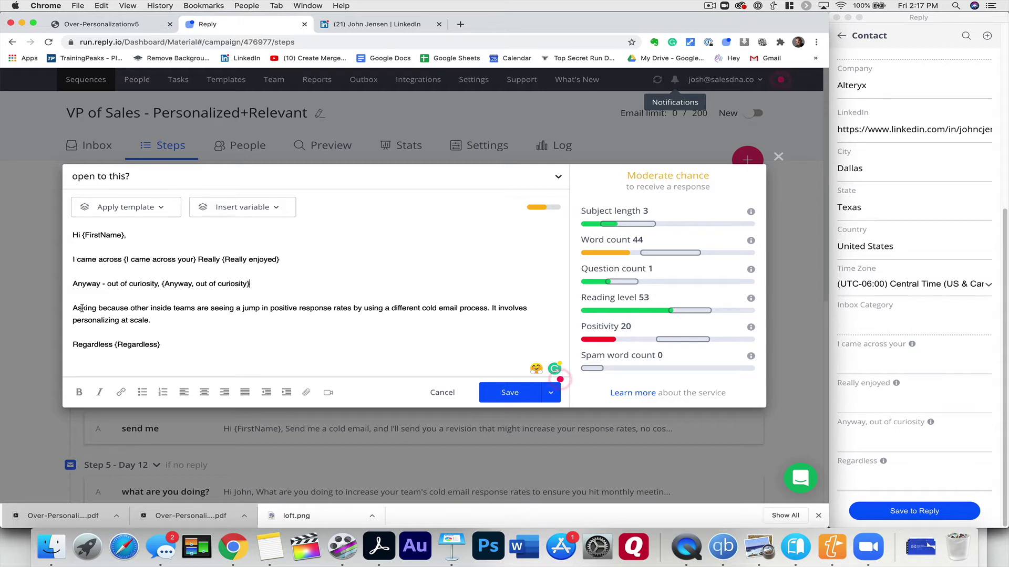
drag(74, 309, 154, 319)
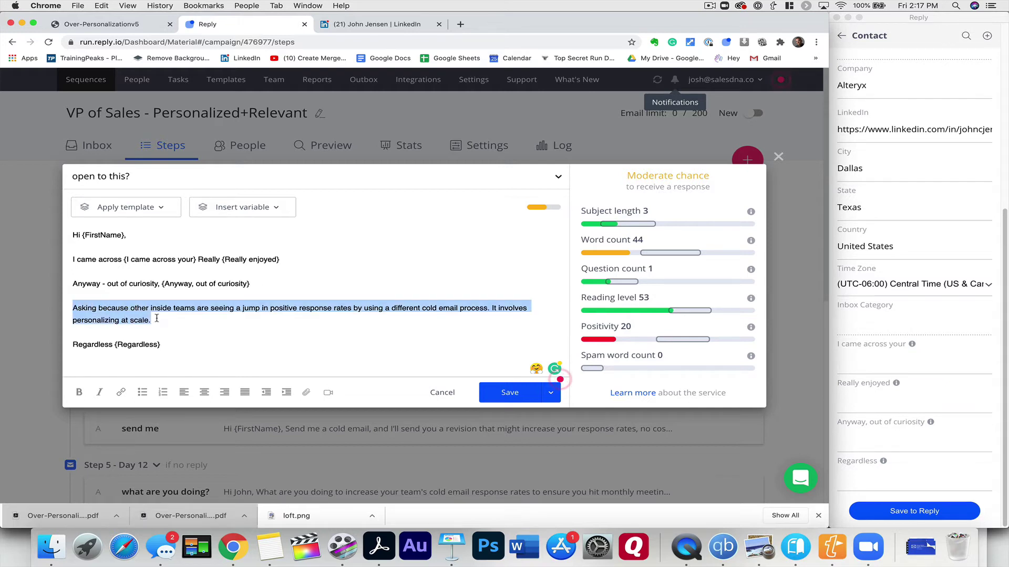
click(173, 344)
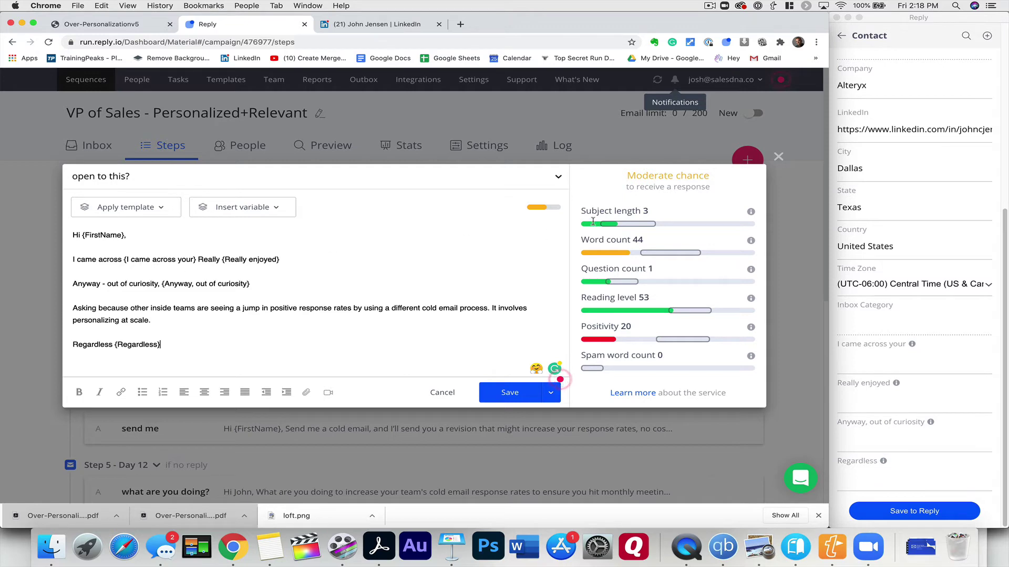
click(778, 157)
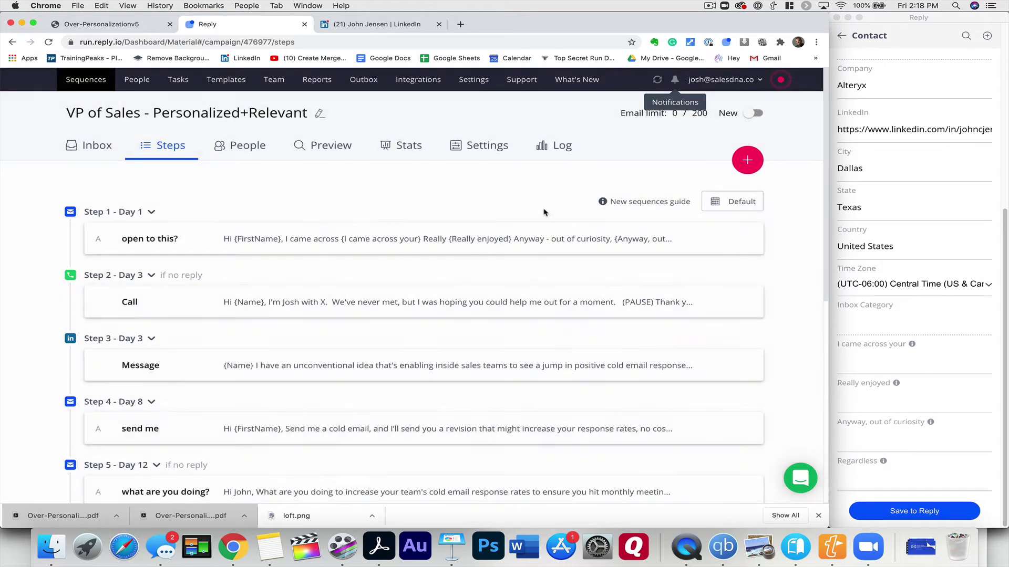
scroll(473, 273, down, 5)
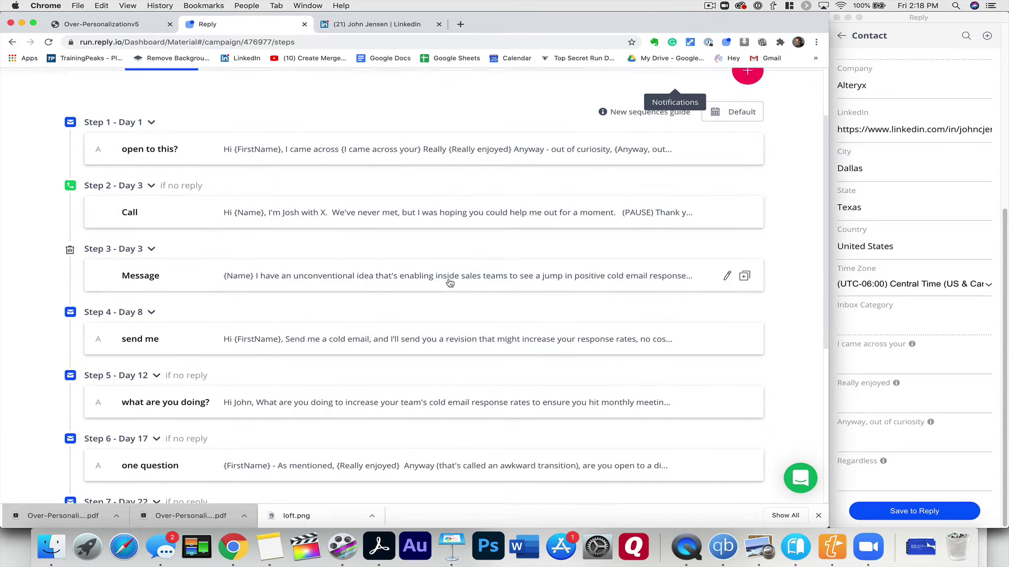
scroll(449, 279, down, 3)
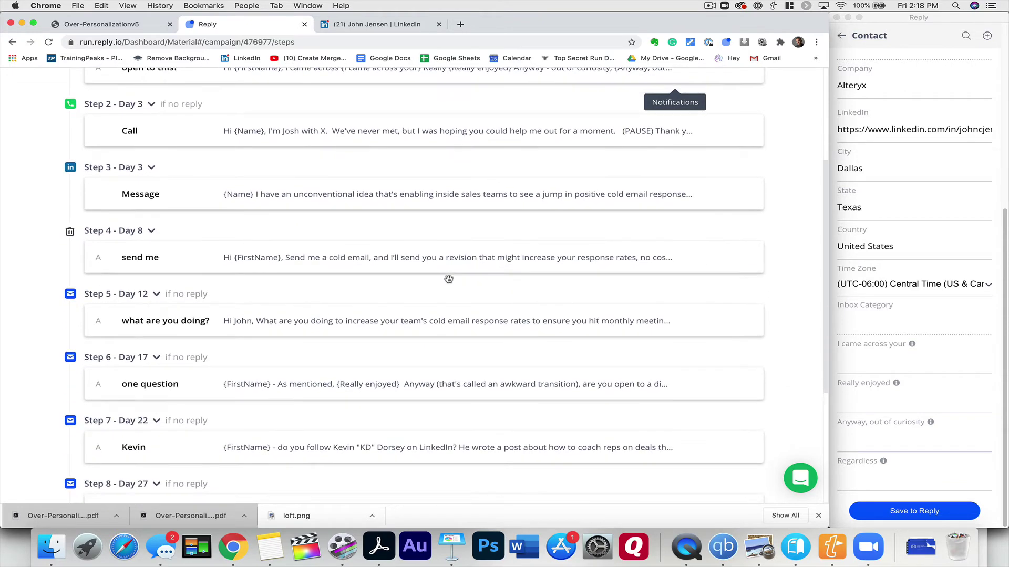
scroll(449, 279, up, 1)
scroll(447, 279, down, 2)
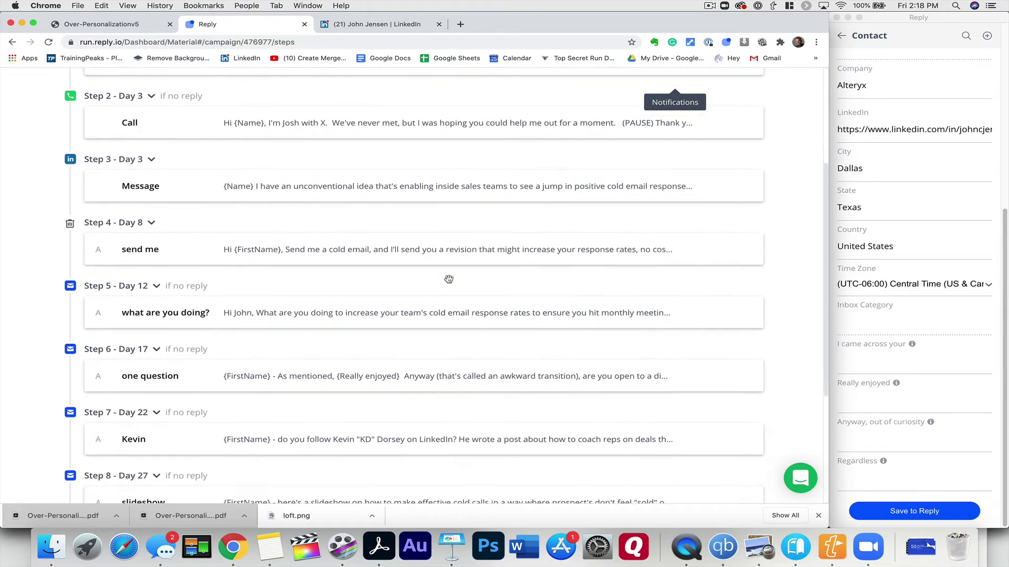
click(423, 368)
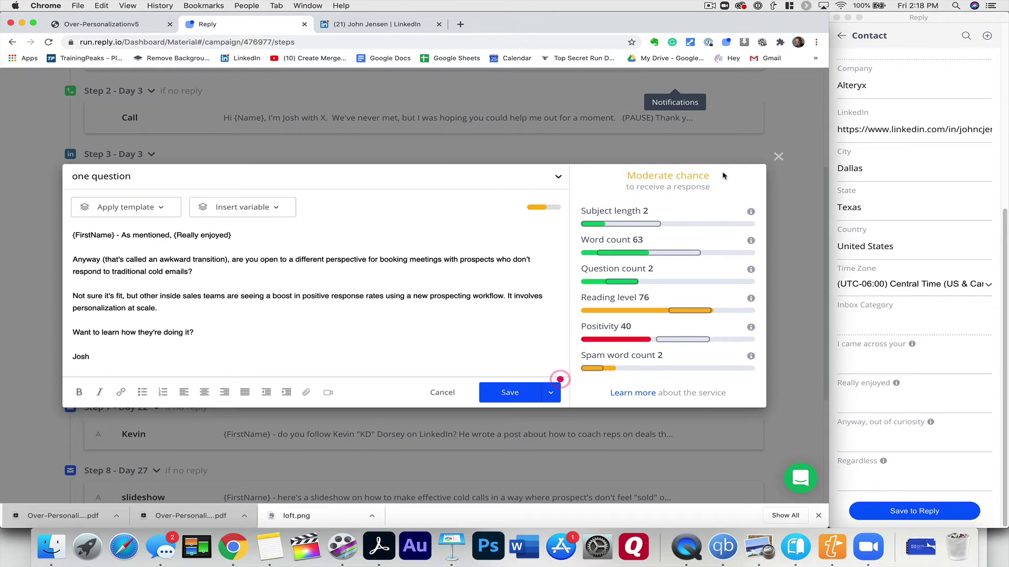
click(777, 157)
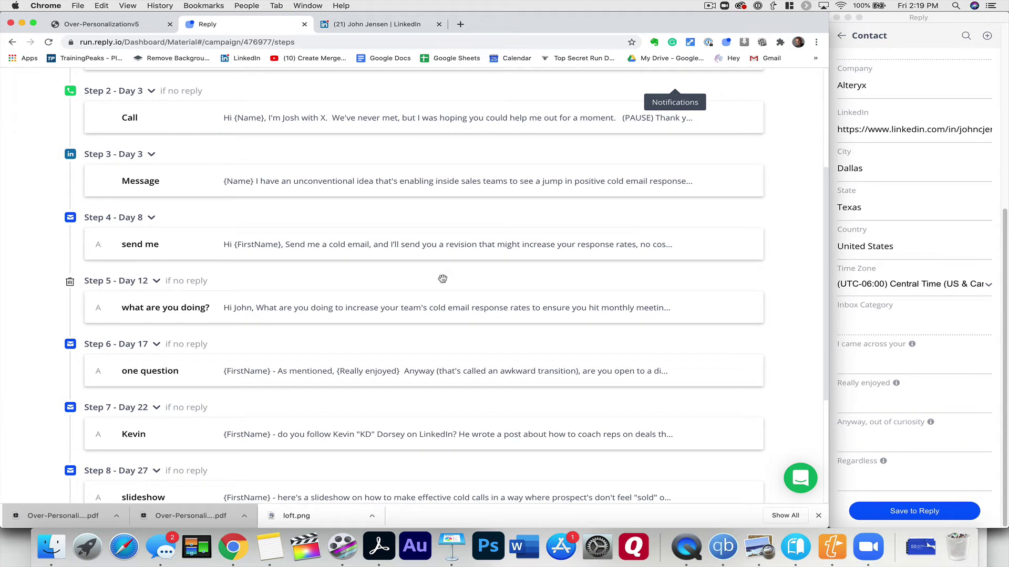
scroll(442, 278, up, 3)
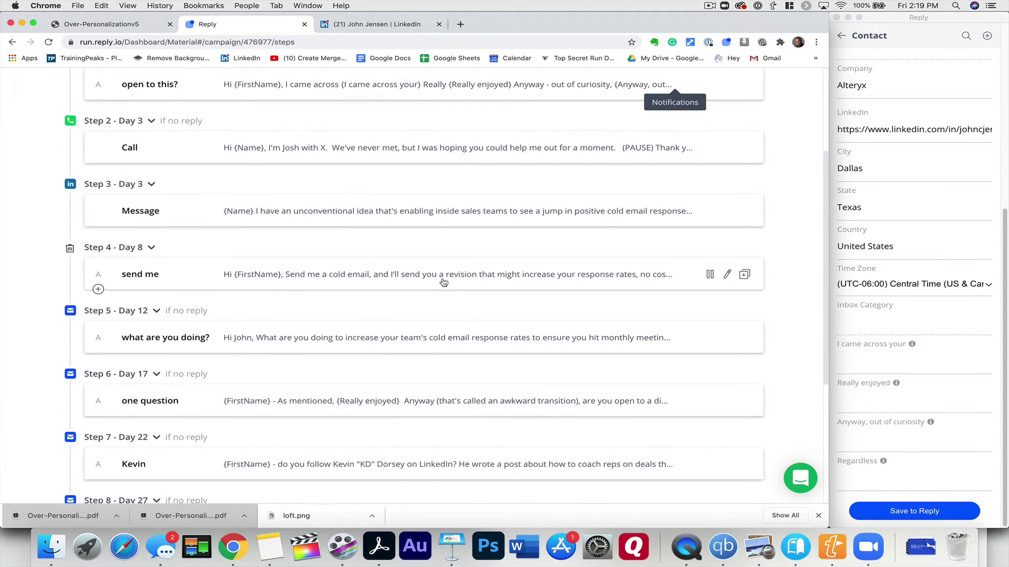
scroll(442, 279, up, 1)
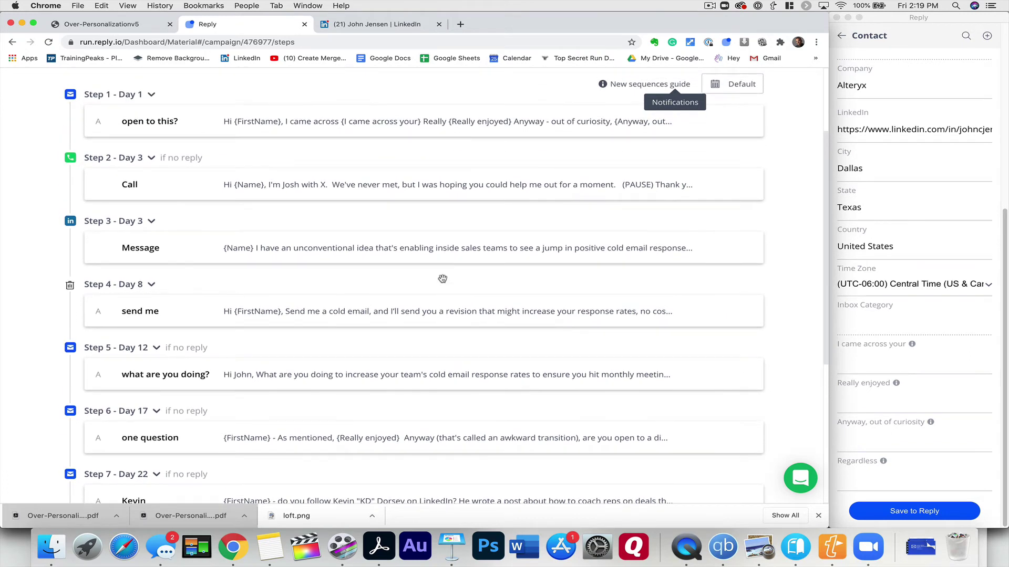
scroll(442, 278, down, 2)
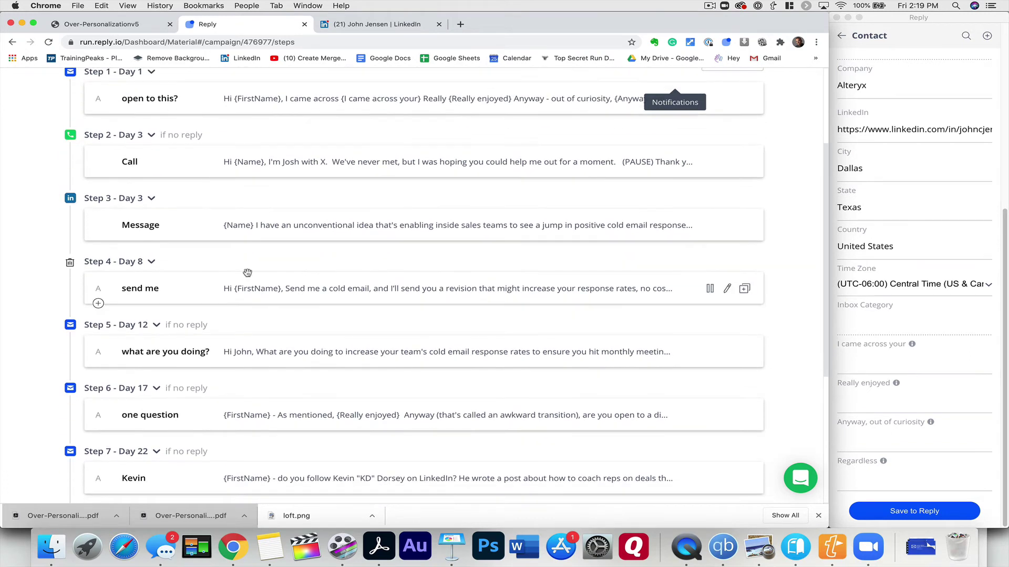
click(307, 288)
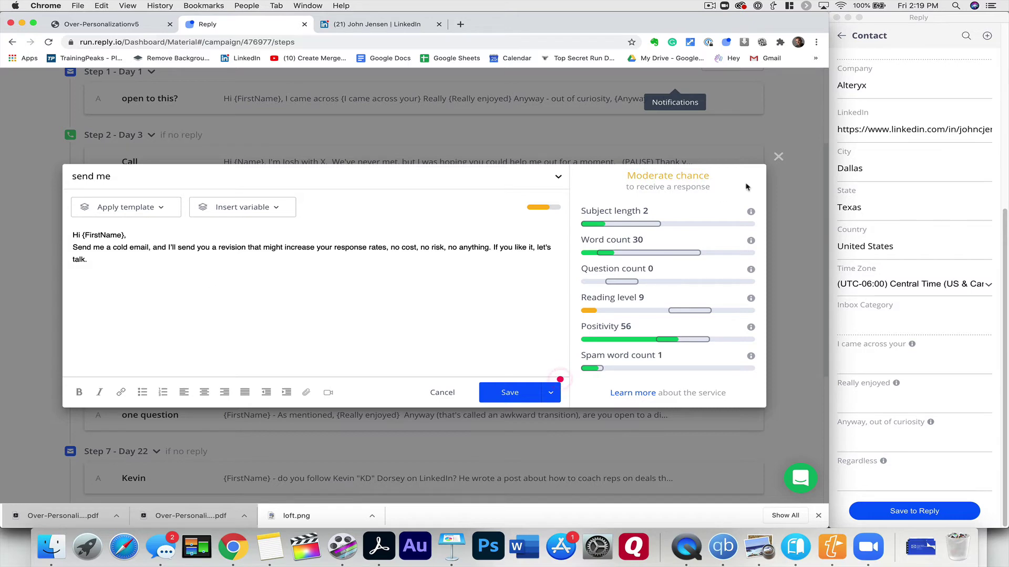
click(778, 157)
scroll(412, 267, down, 2)
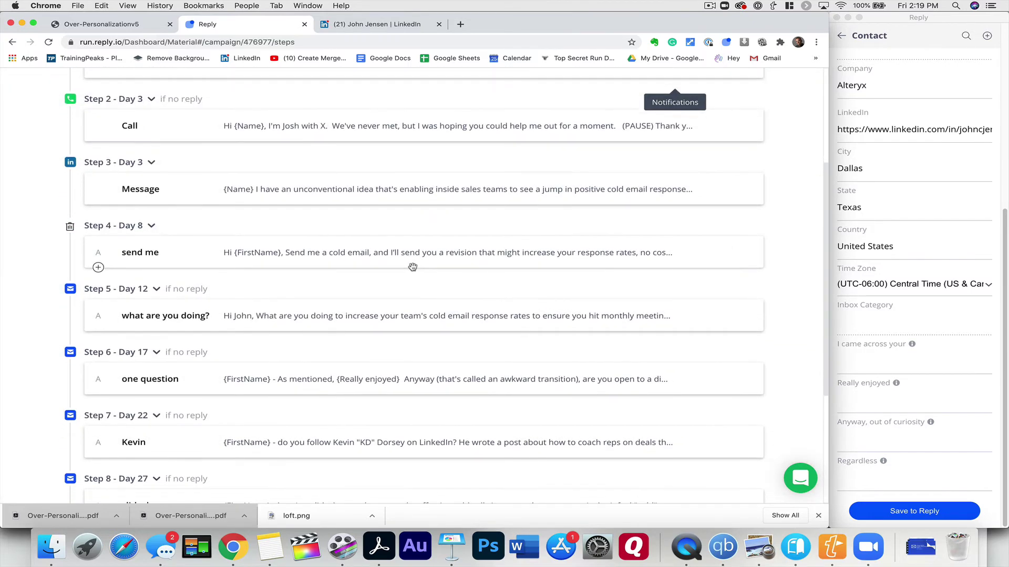
scroll(412, 267, down, 5)
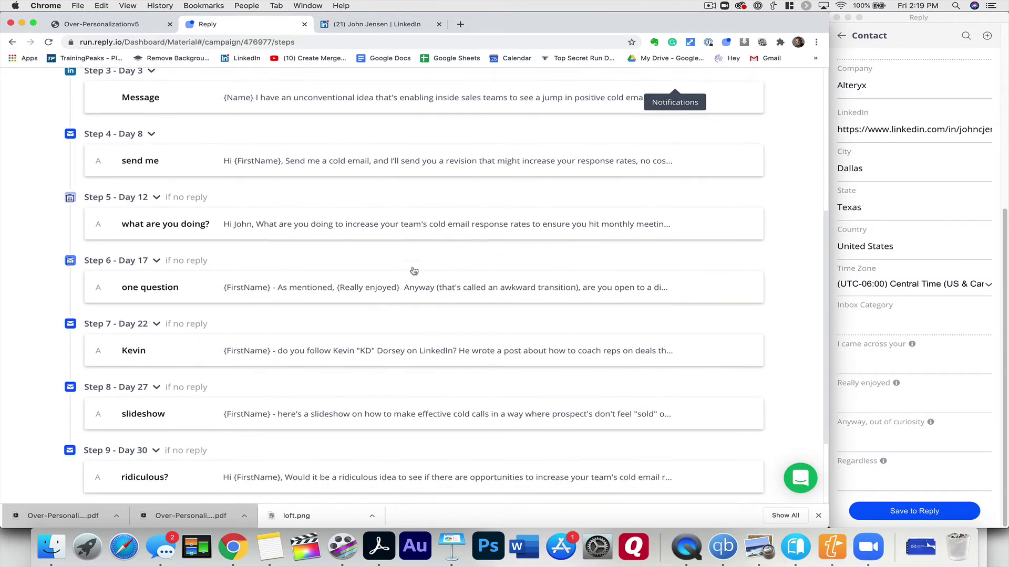
scroll(414, 270, down, 2)
scroll(413, 269, up, 3)
scroll(413, 267, down, 2)
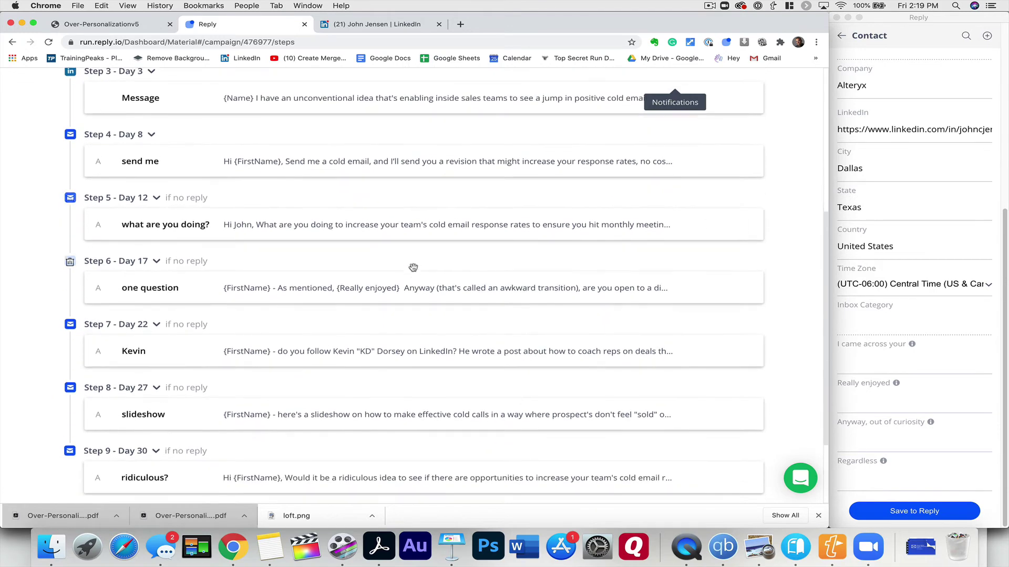
scroll(414, 268, up, 8)
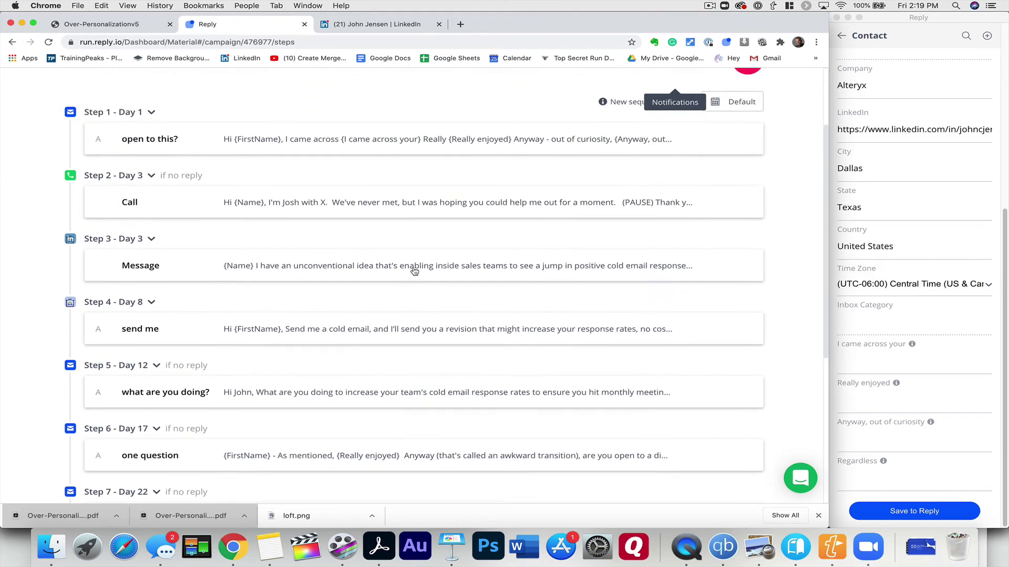
scroll(415, 271, up, 5)
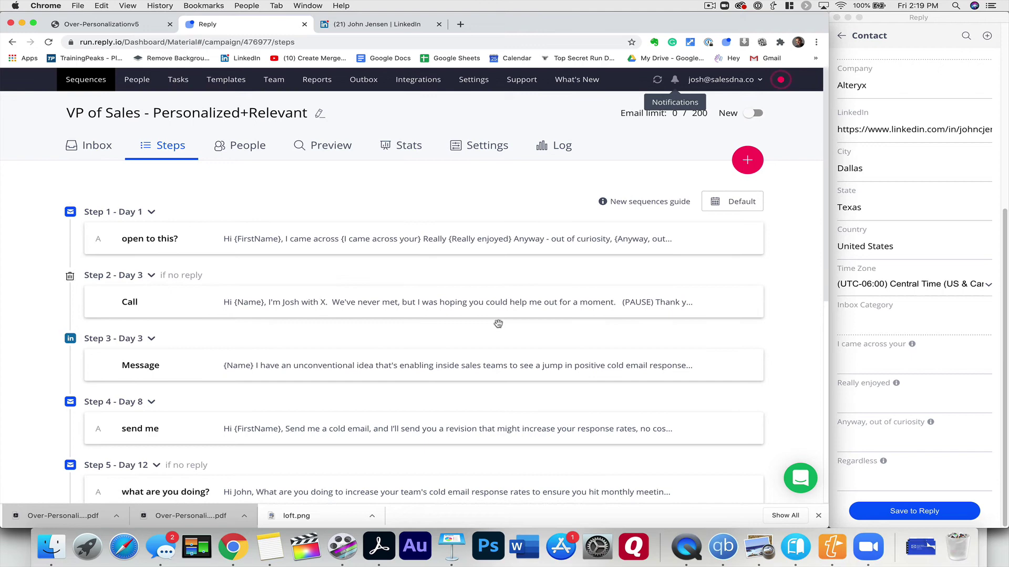
scroll(498, 324, down, 1)
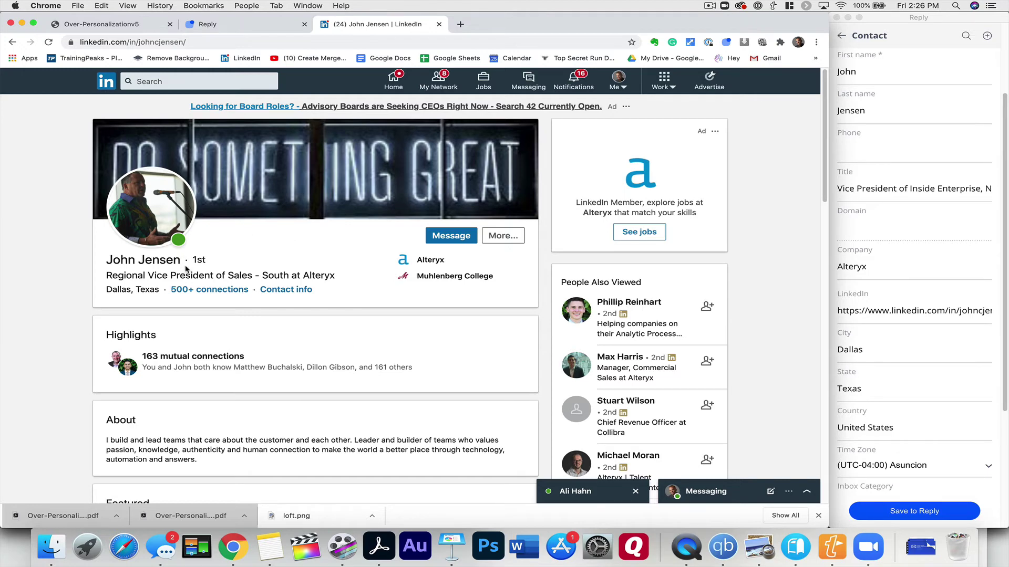
Scroll the prospect's LinkedIn profile down to the Alteryx role under Experience
scroll(301, 237, down, 2)
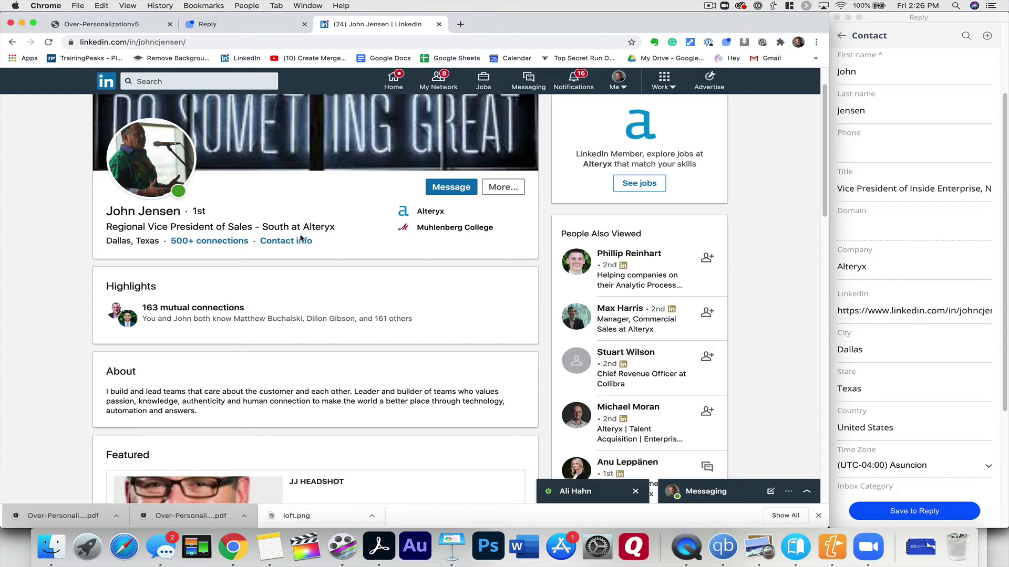
scroll(302, 238, down, 3)
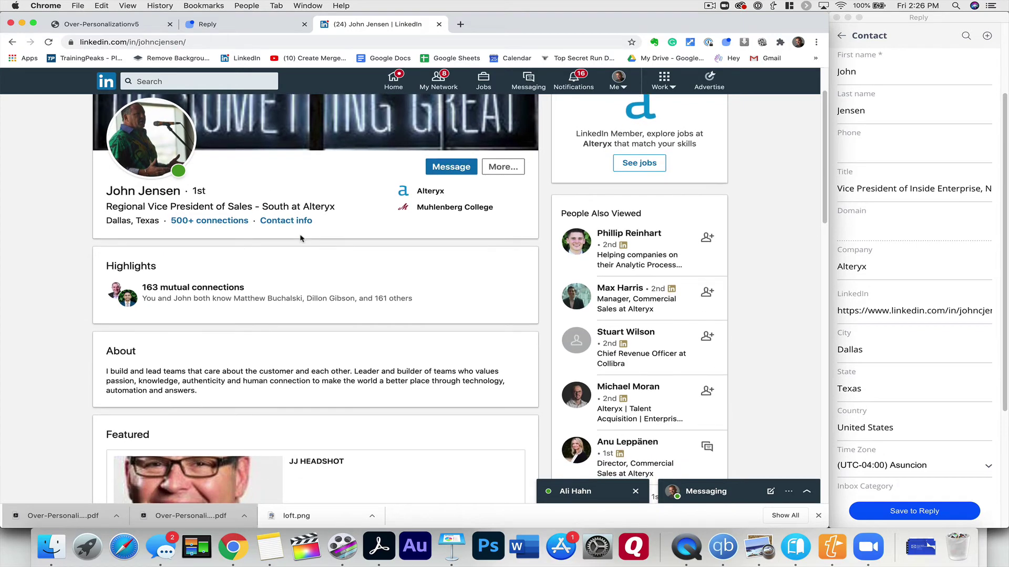
scroll(302, 238, down, 4)
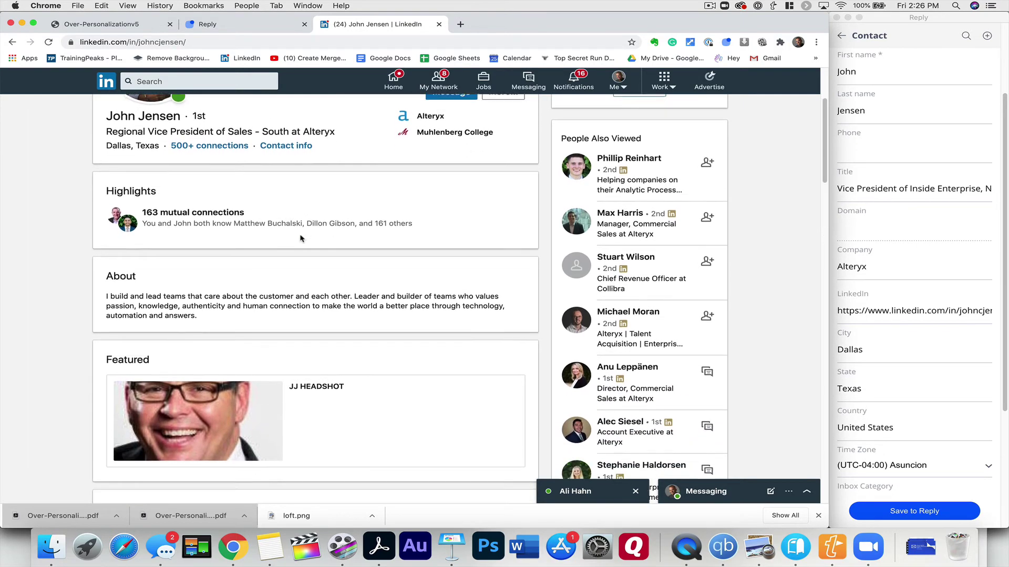
scroll(301, 238, down, 5)
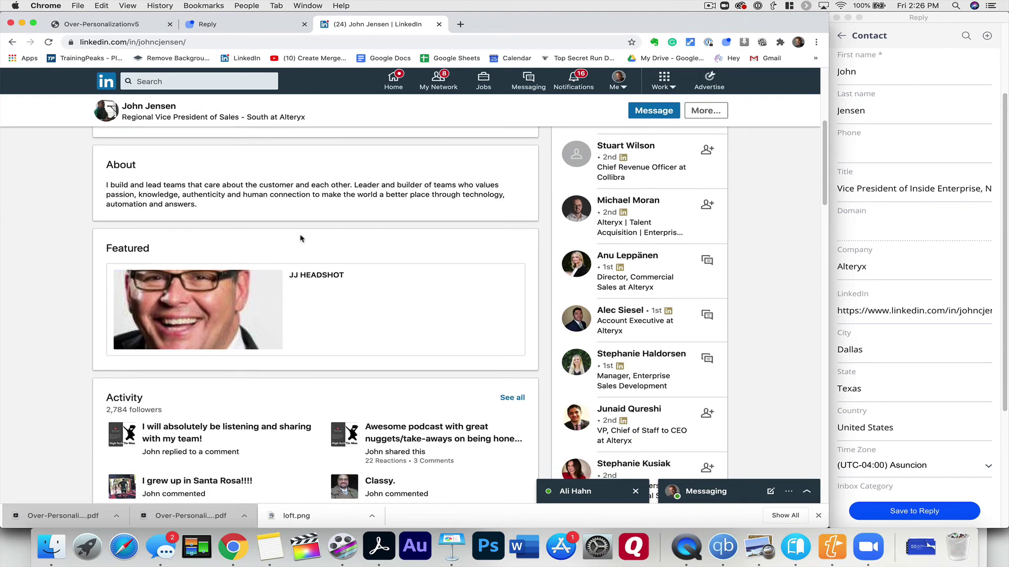
scroll(301, 239, down, 6)
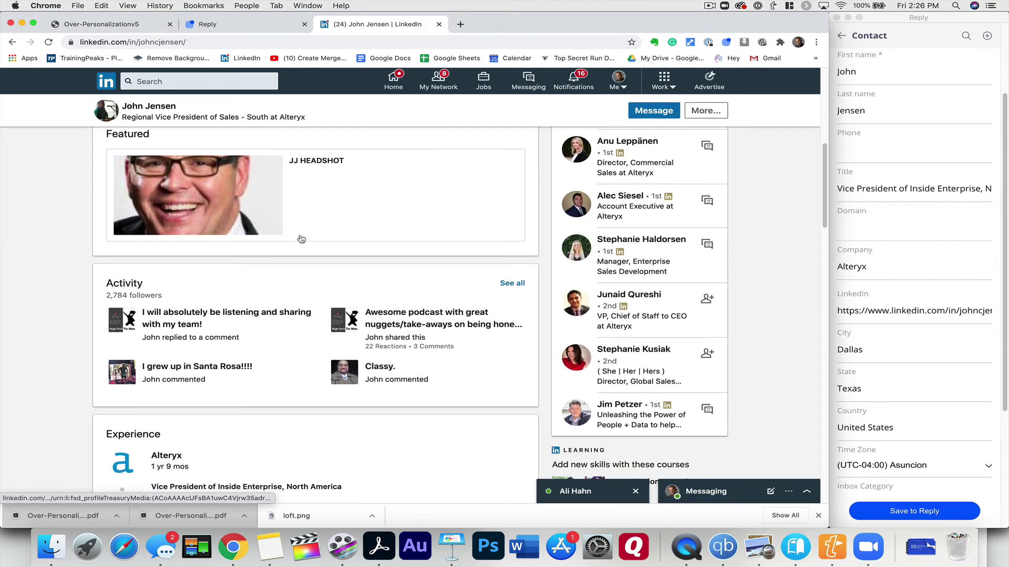
scroll(302, 239, down, 4)
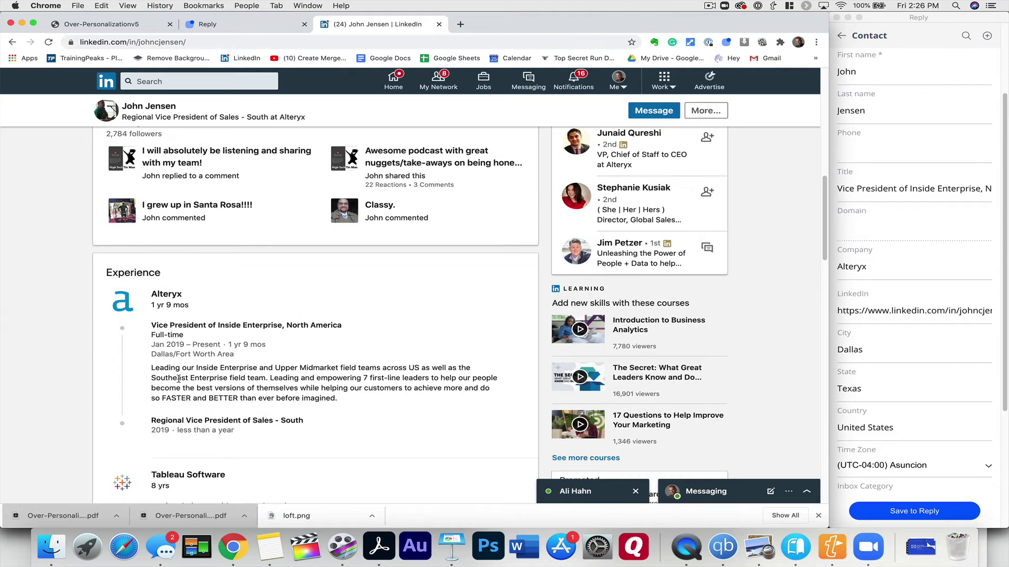
scroll(178, 379, down, 1)
Highlight usable phrases in the Alteryx description, then scroll the Reply panel to its custom fields
drag(156, 355, 337, 354)
drag(274, 364, 476, 364)
scroll(351, 362, down, 1)
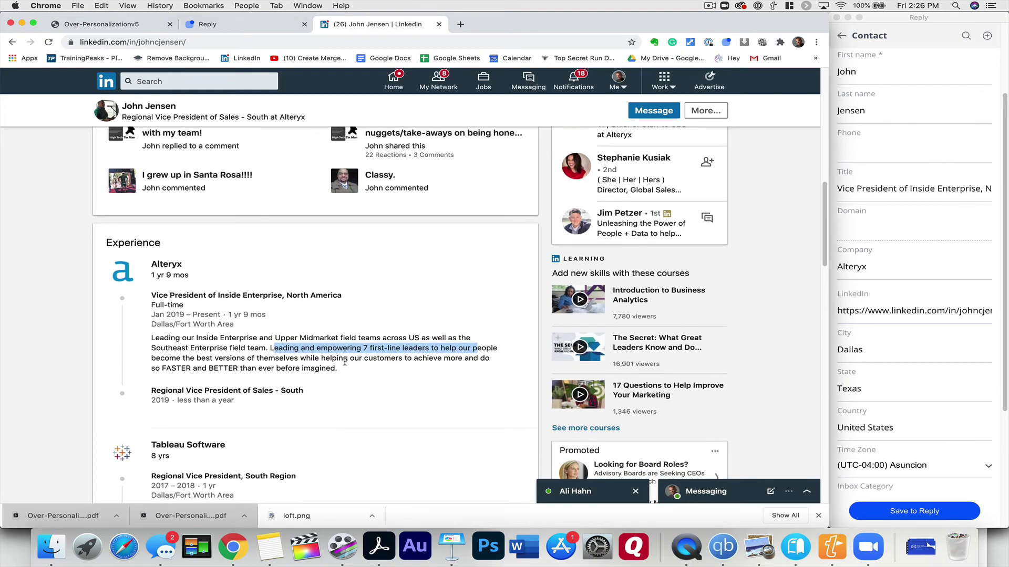
click(177, 360)
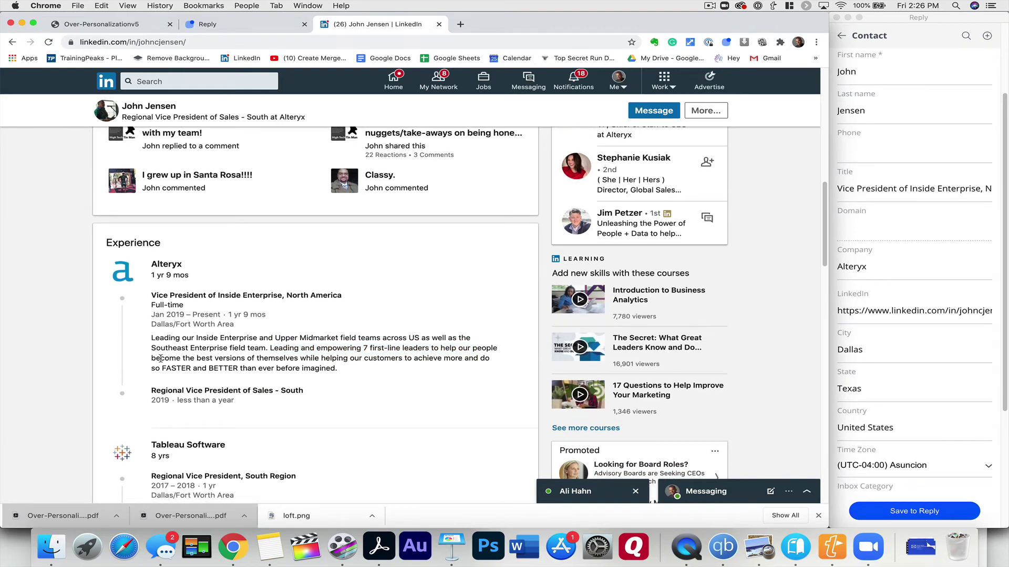
drag(160, 360, 328, 358)
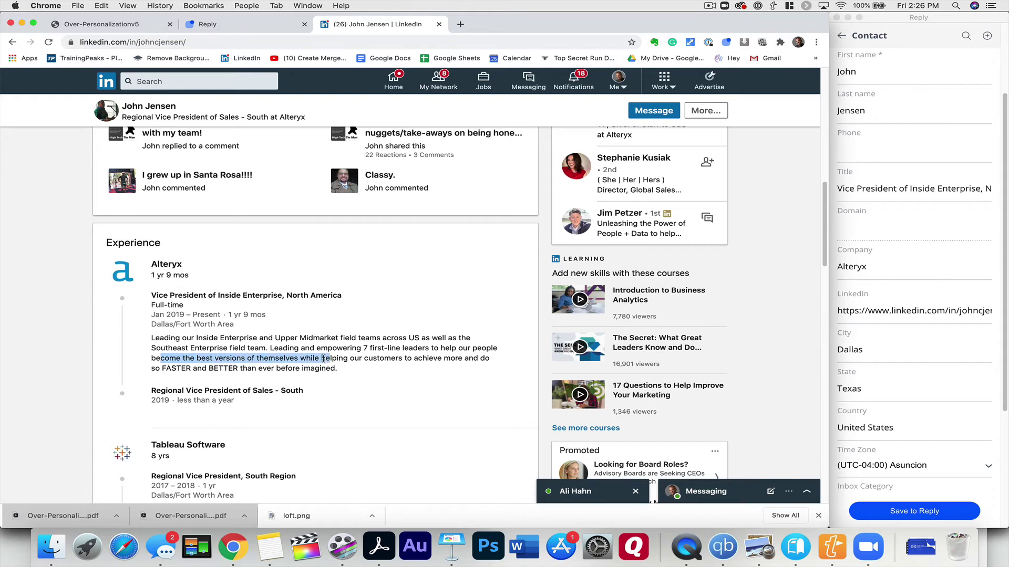
click(324, 359)
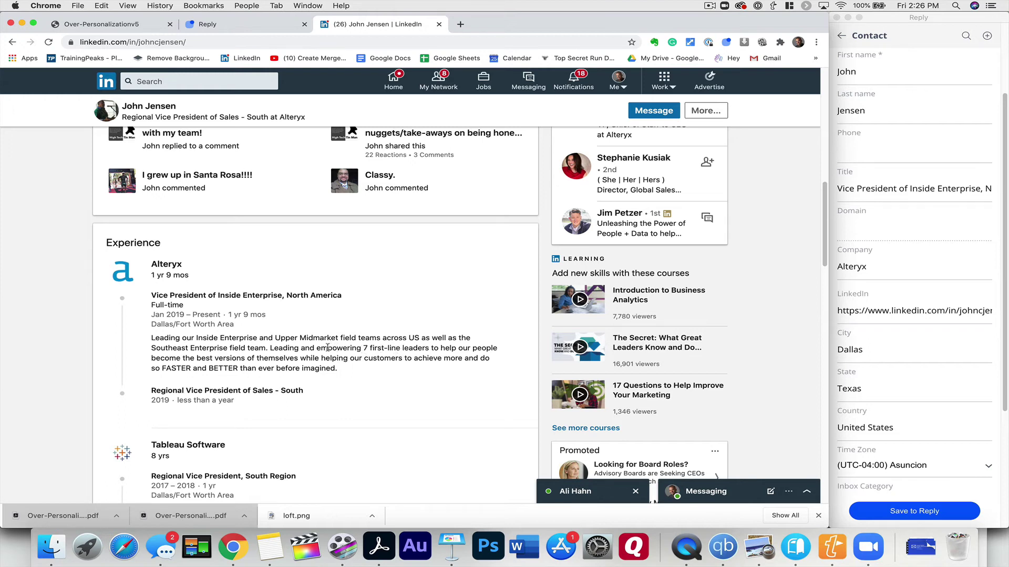
drag(164, 349, 274, 349)
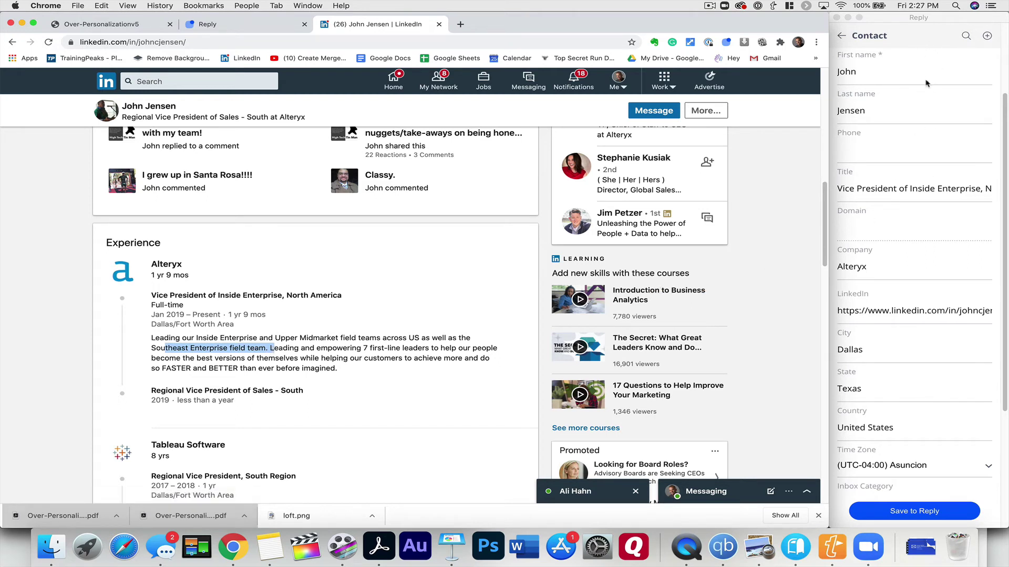
scroll(931, 184, down, 5)
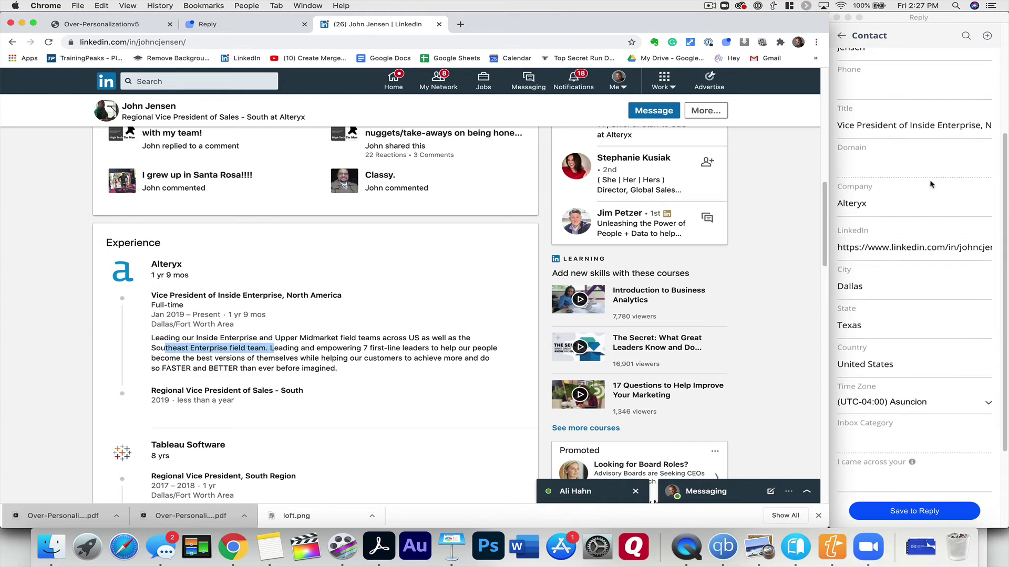
scroll(930, 184, down, 3)
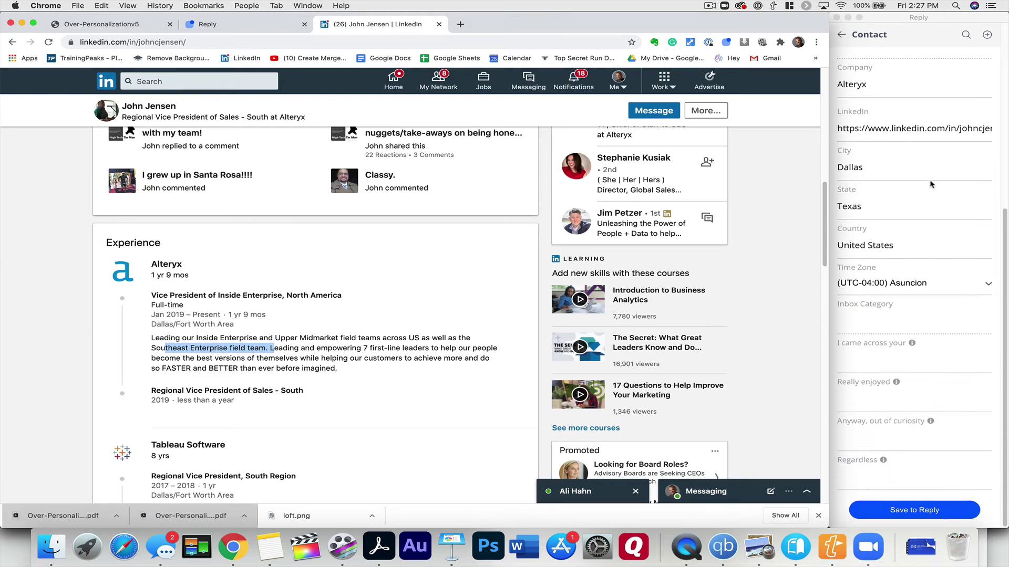
Fill 'I came across your' with the philosophy line about helping customers go further faster
click(862, 363)
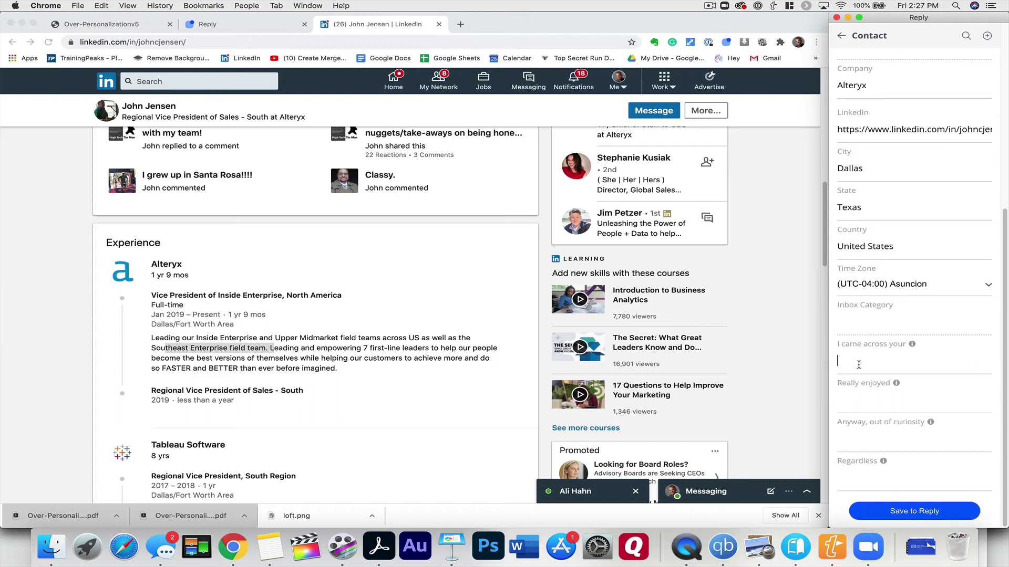
text(p)
text(our )
text(philosophy)
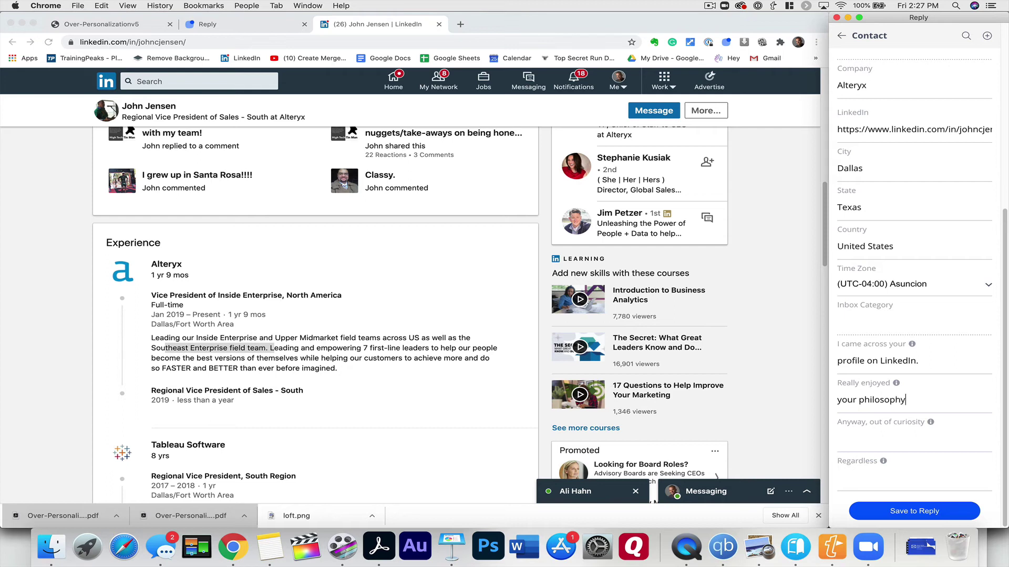
text( on helping people become)
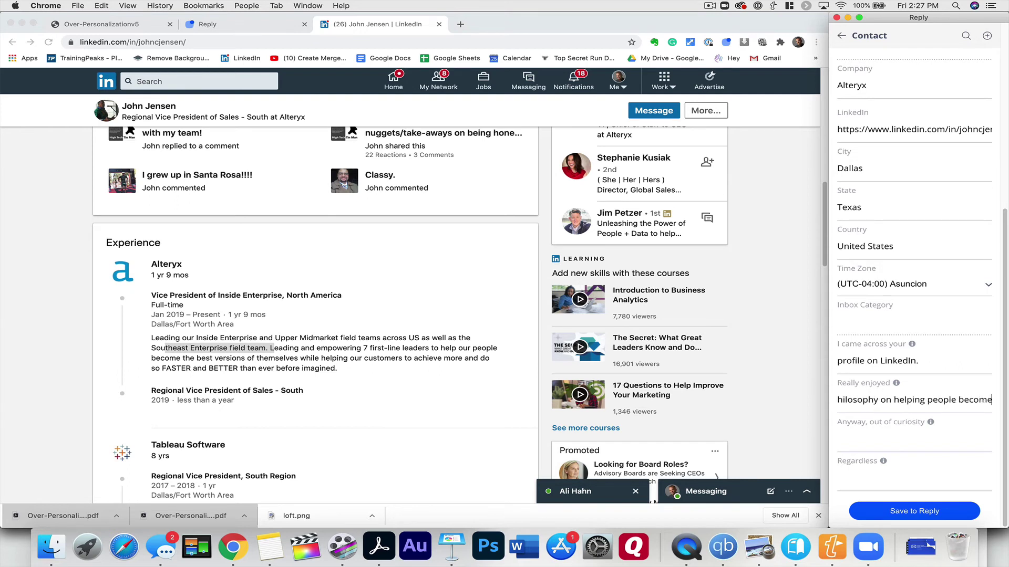
text( the best verin)
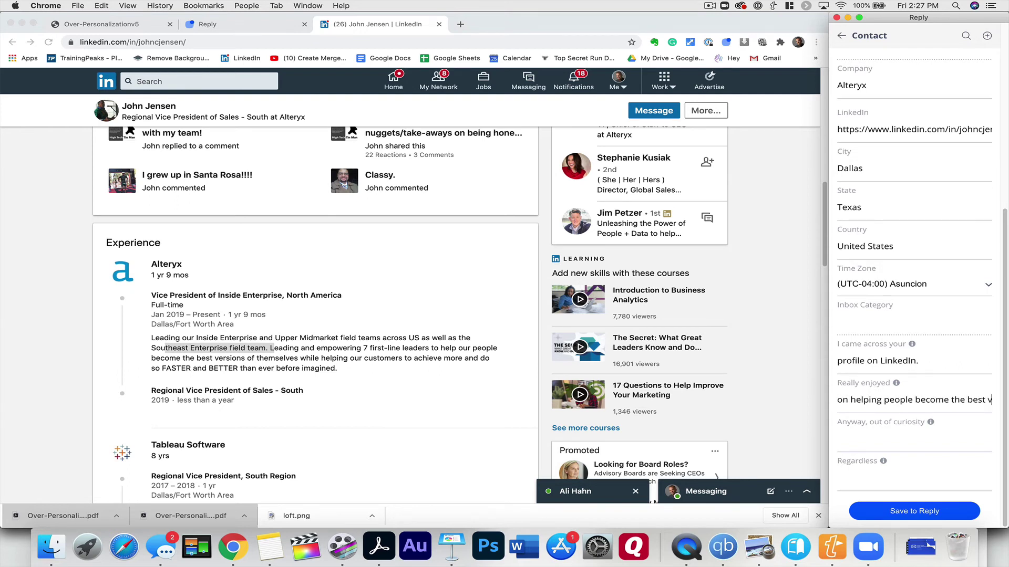
key(BackSpace)
key(BackSpace)
text(si)
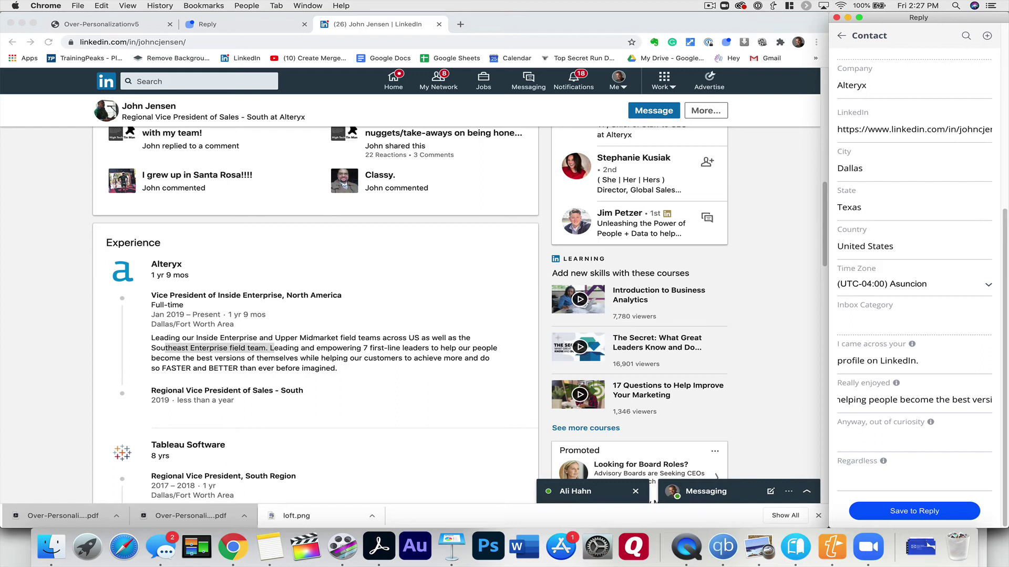
text(on of t)
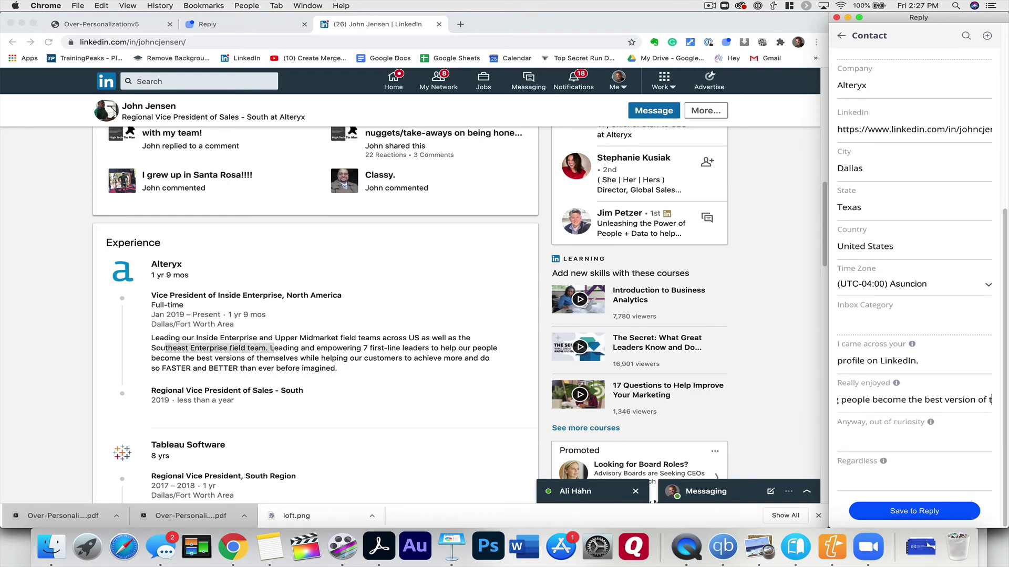
text(hemselve)
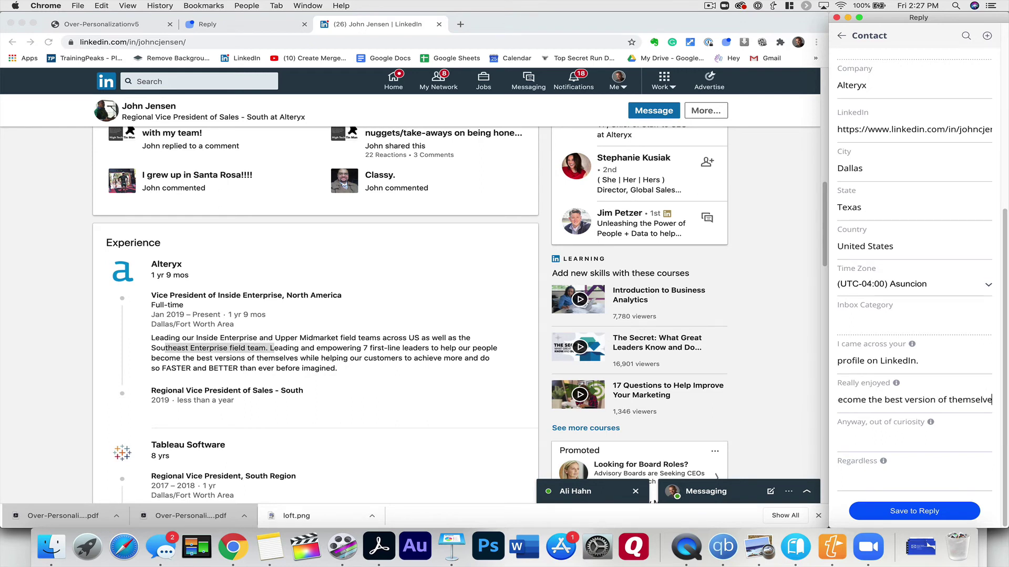
text(s )
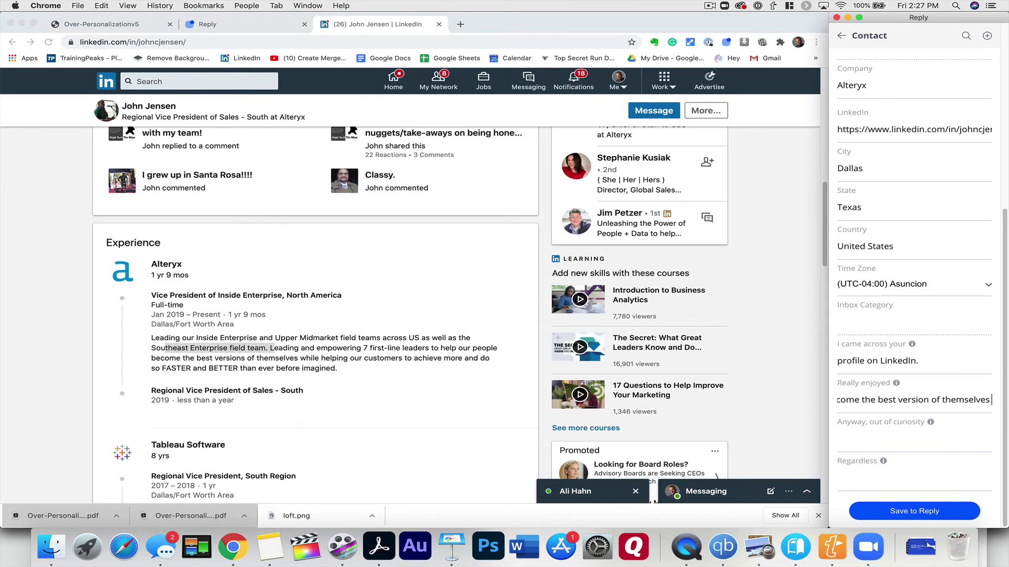
text(while helping custoemr)
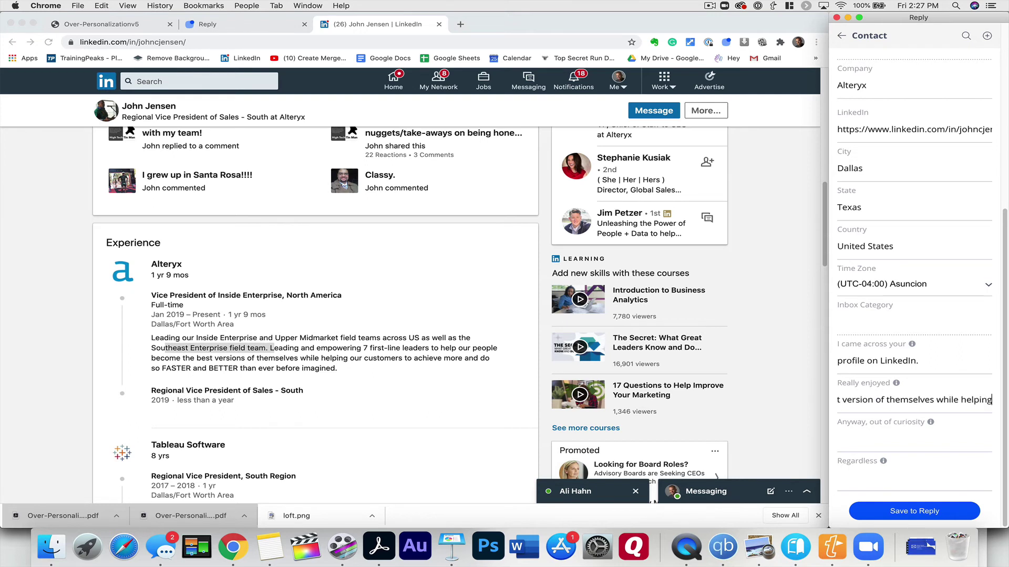
key(BackSpace)
key(BackSpace)
key(BackSpace)
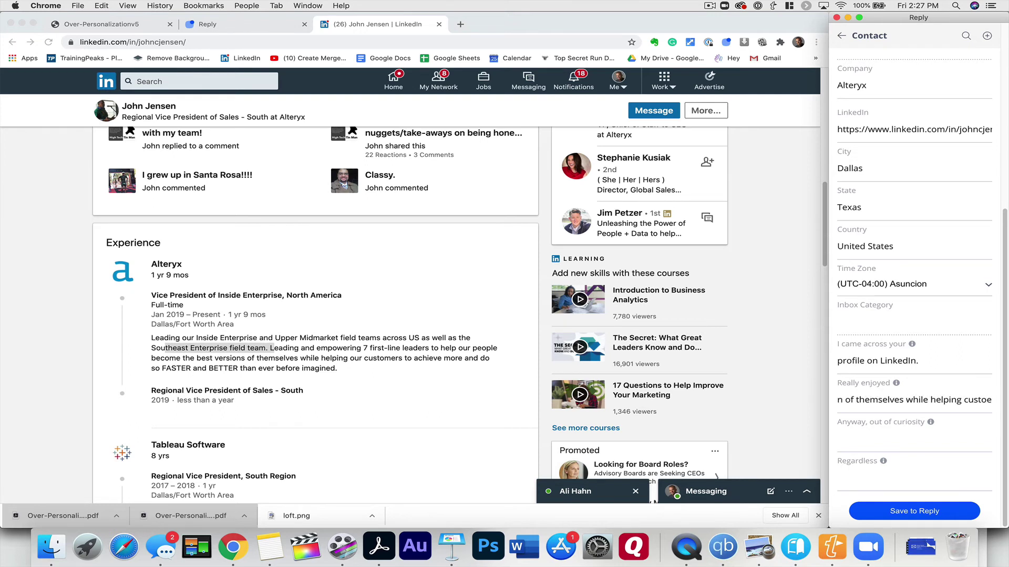
text(mers go)
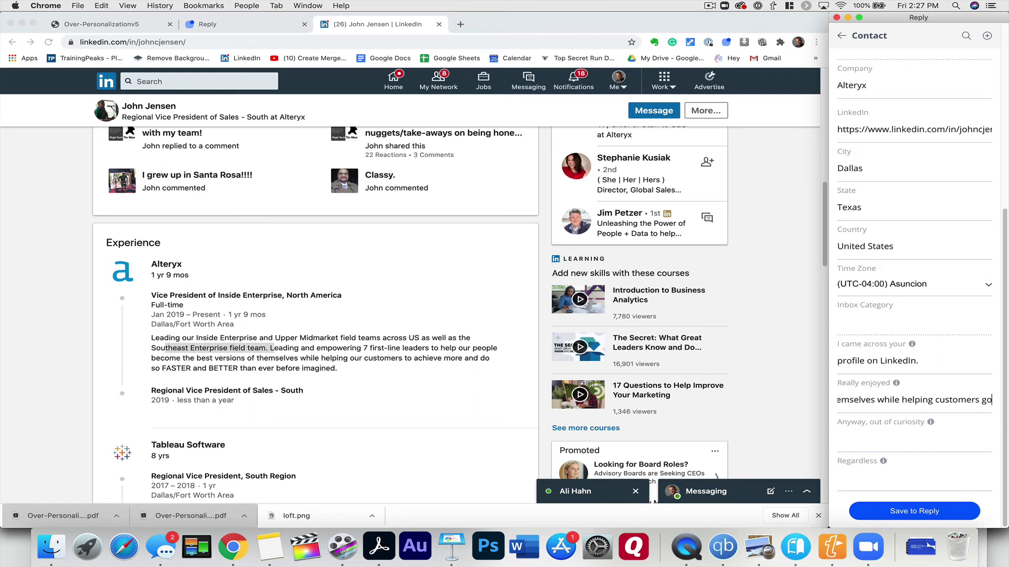
text( further faster.)
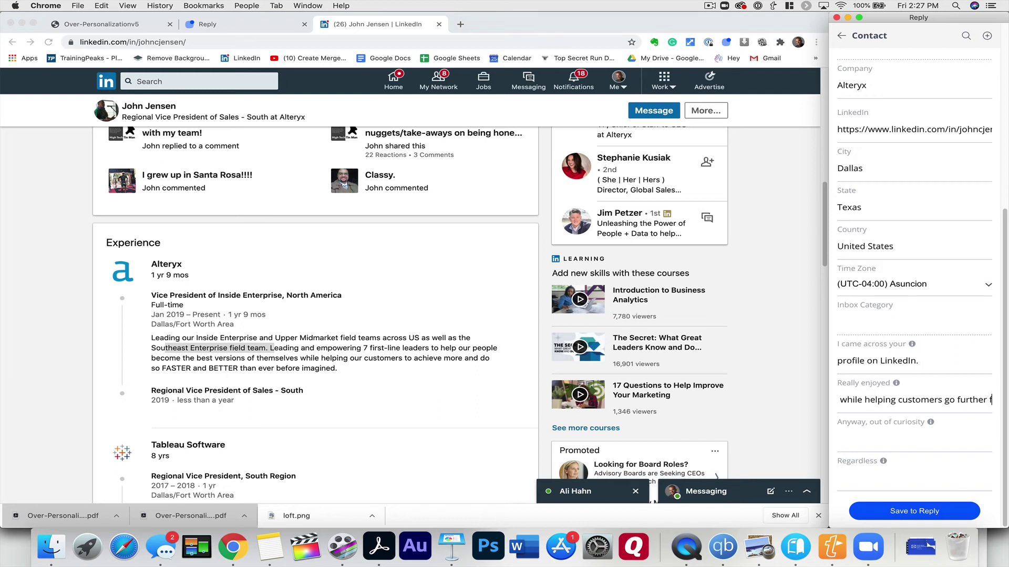
Fill 'Anyway, out of curiosity' with the cold-email response-rate question and 'Regardless' with the coaching-reps line
click(860, 439)
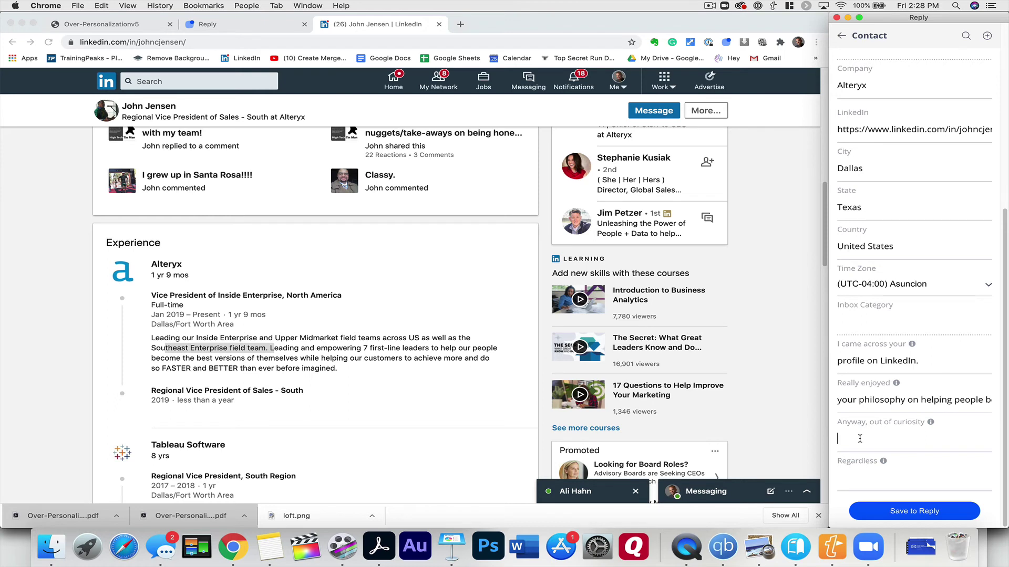
text(what are you doing to increase your team's c)
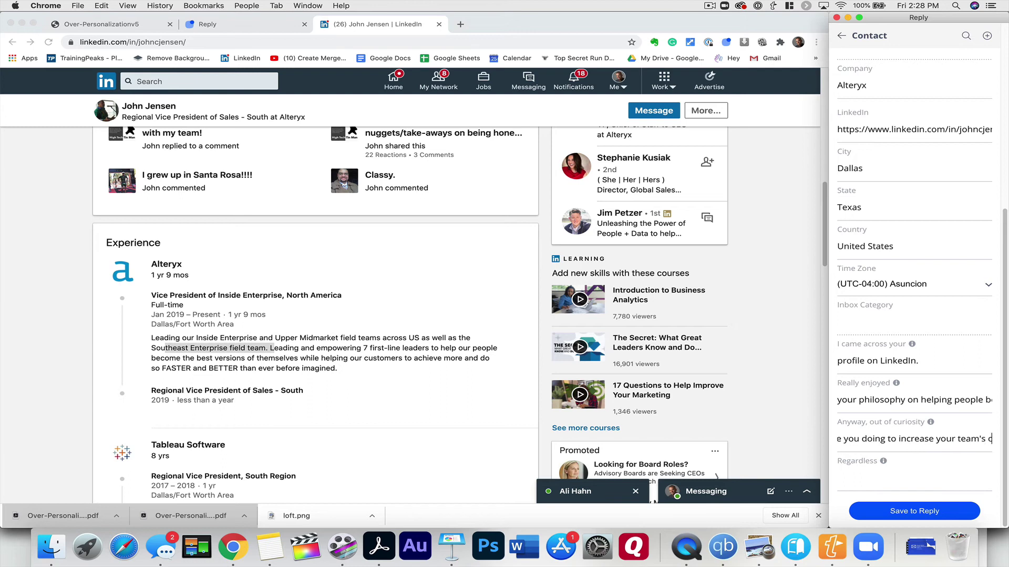
text(old email response rates to eens)
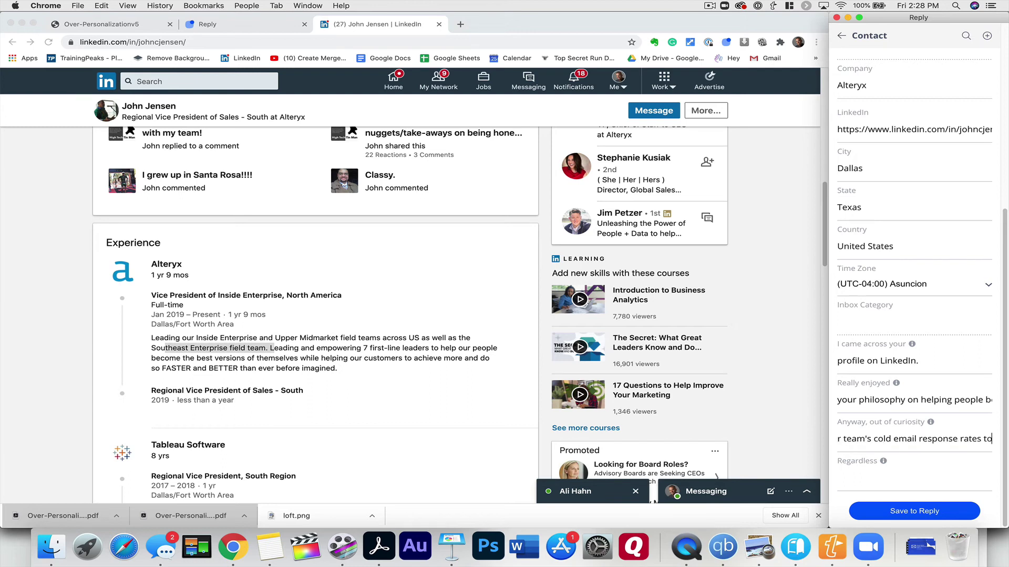
key(BackSpace)
key(BackSpace)
key(BackSpace)
text(nsure you're)
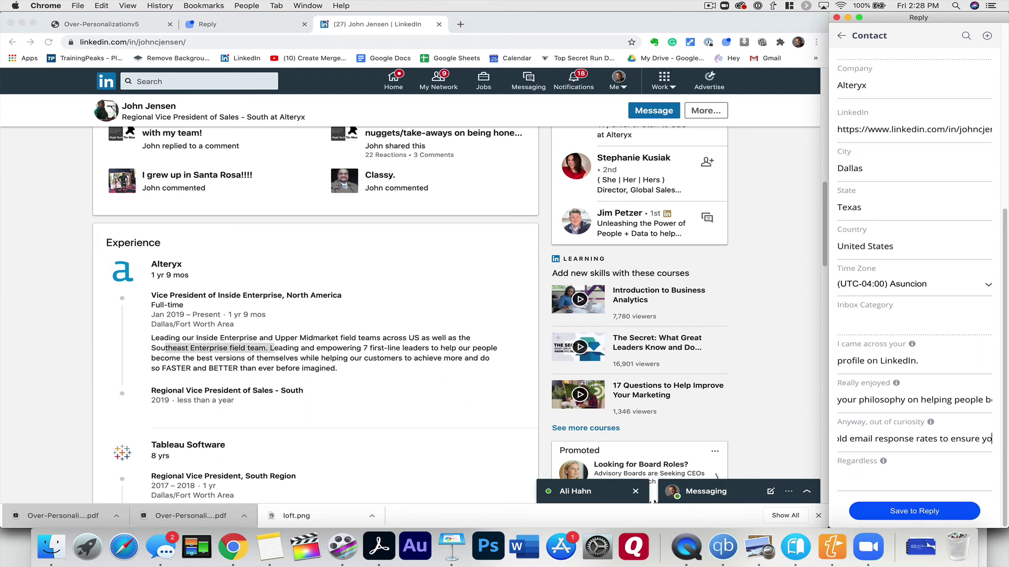
key(BackSpace)
key(BackSpace)
key(BackSpace)
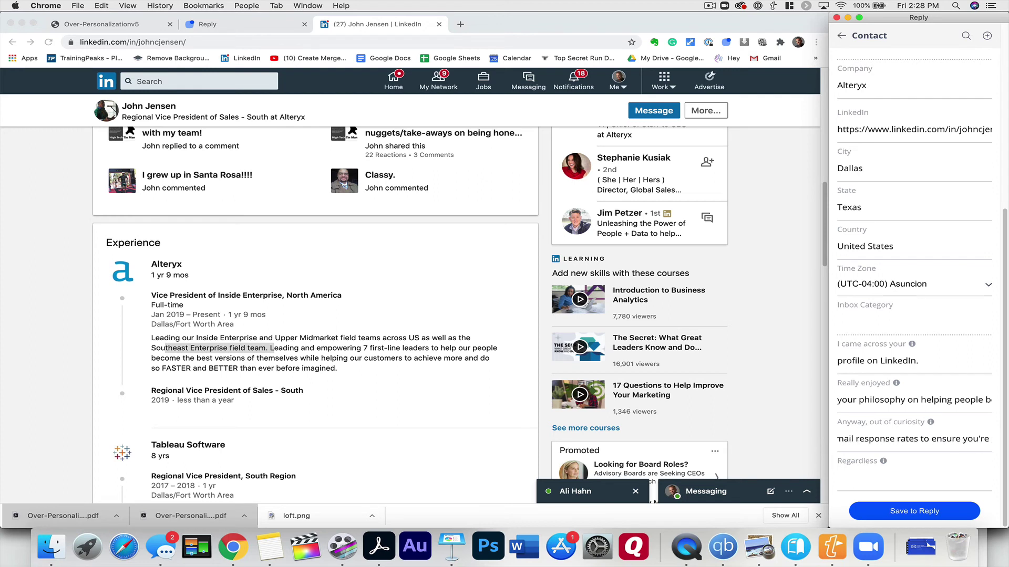
text(meet )
text(month)
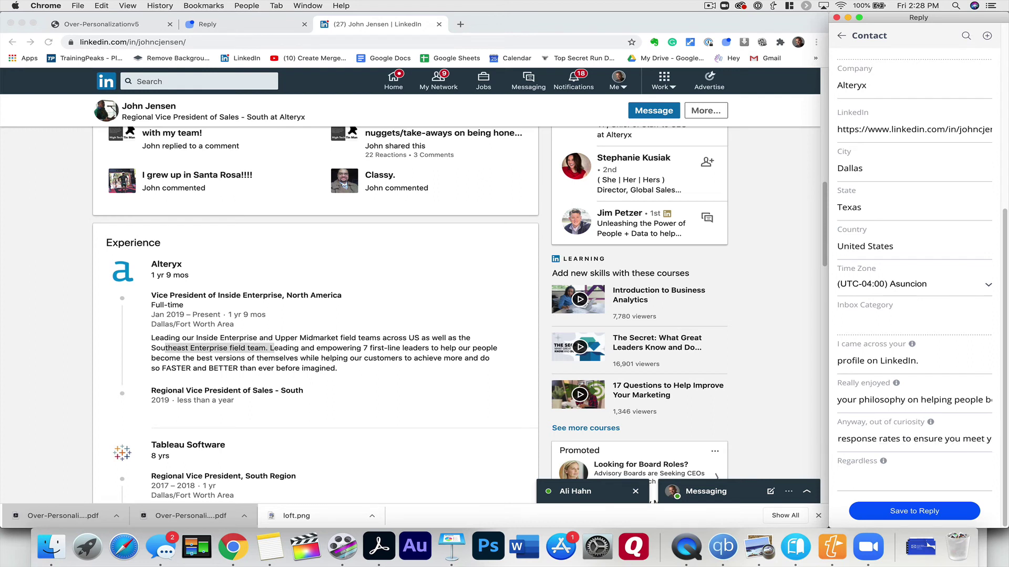
text(ly meeting target?)
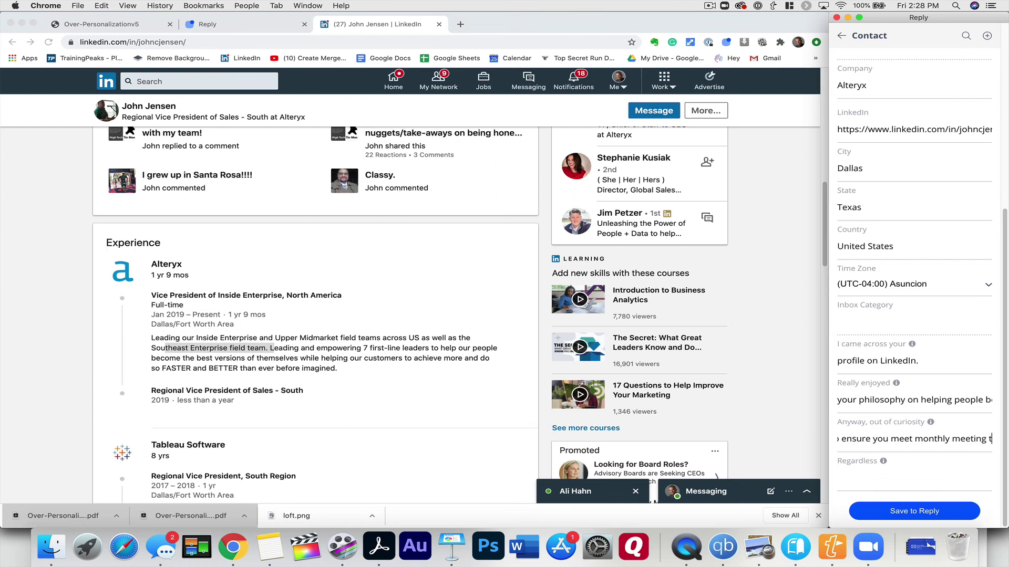
click(851, 466)
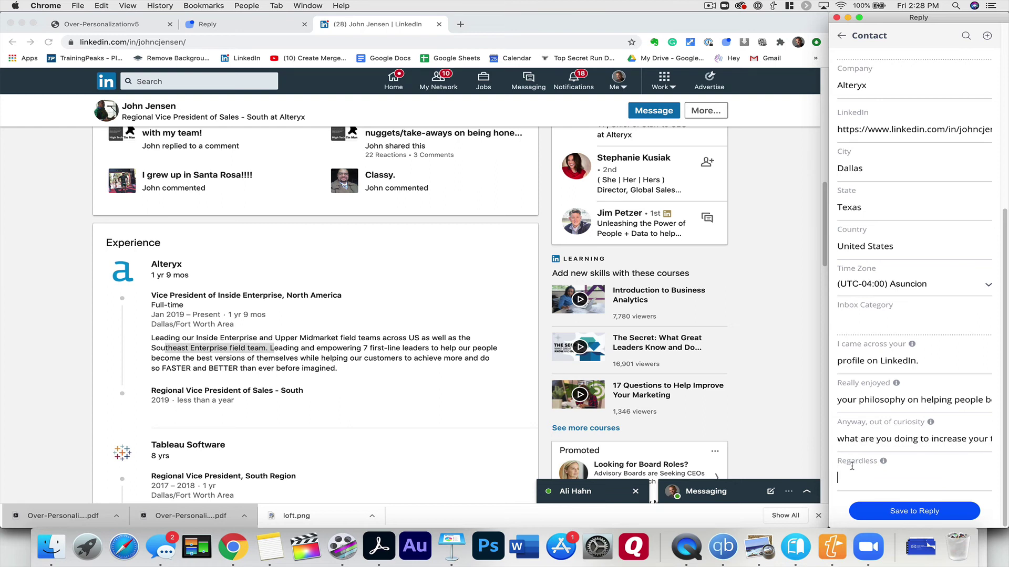
text(it's refershshing to stumble across a)
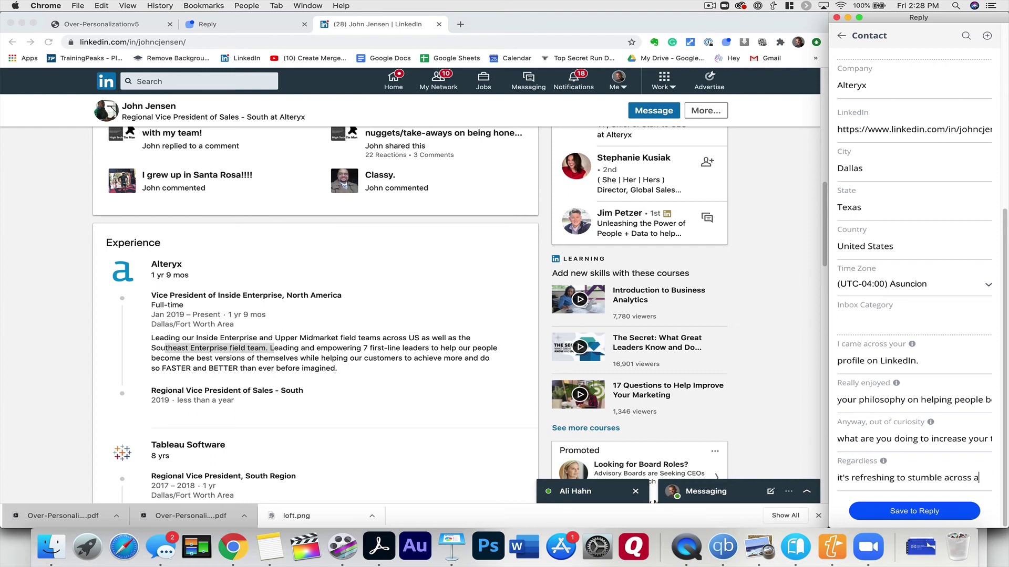
text( exec that's so pass)
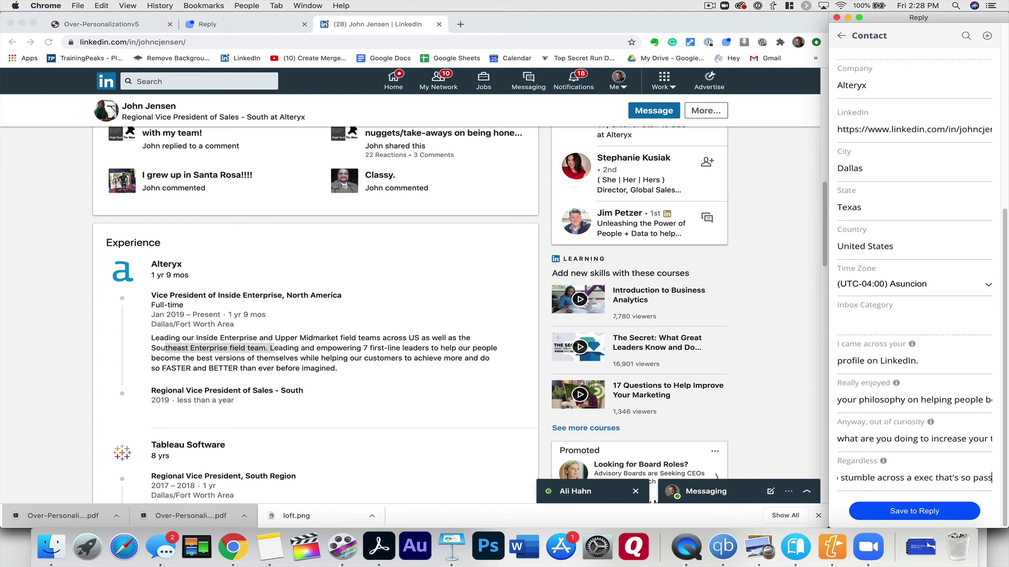
text(ionate about coaching reps.)
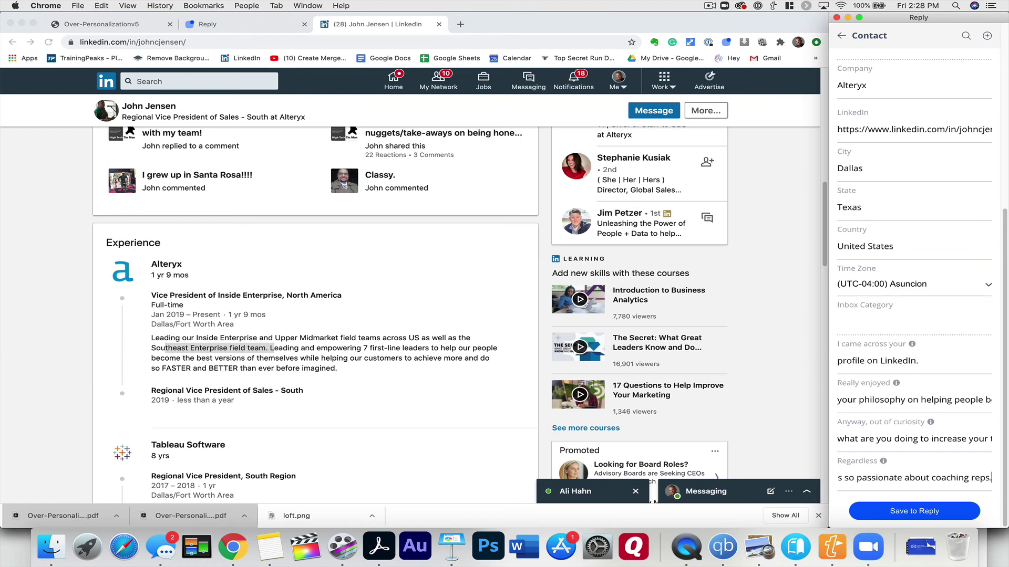
Save the contact to Reply and add it to VP of Sales - Personalized+Relevant at Step 1
click(906, 509)
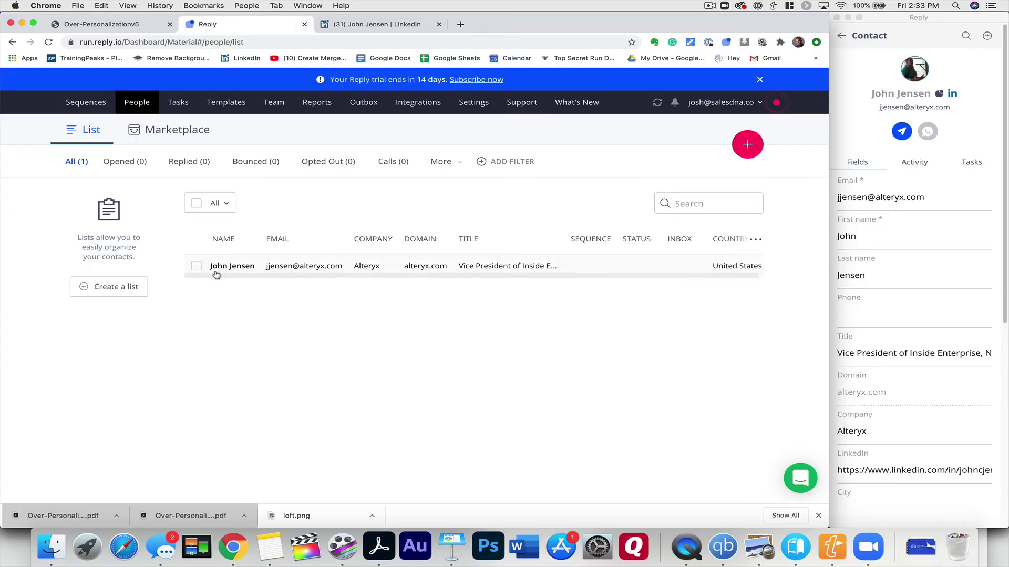
click(197, 267)
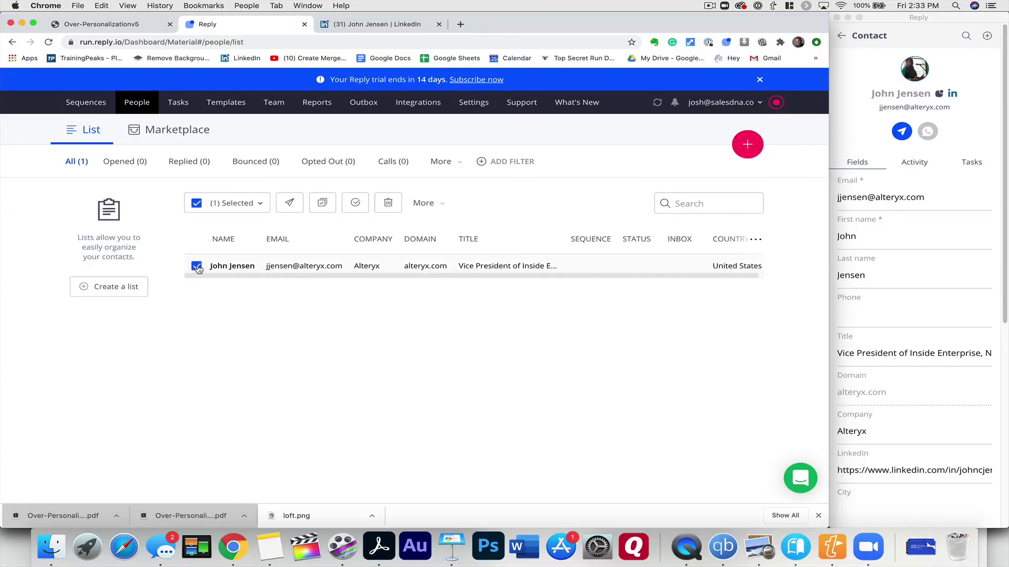
click(289, 203)
click(291, 225)
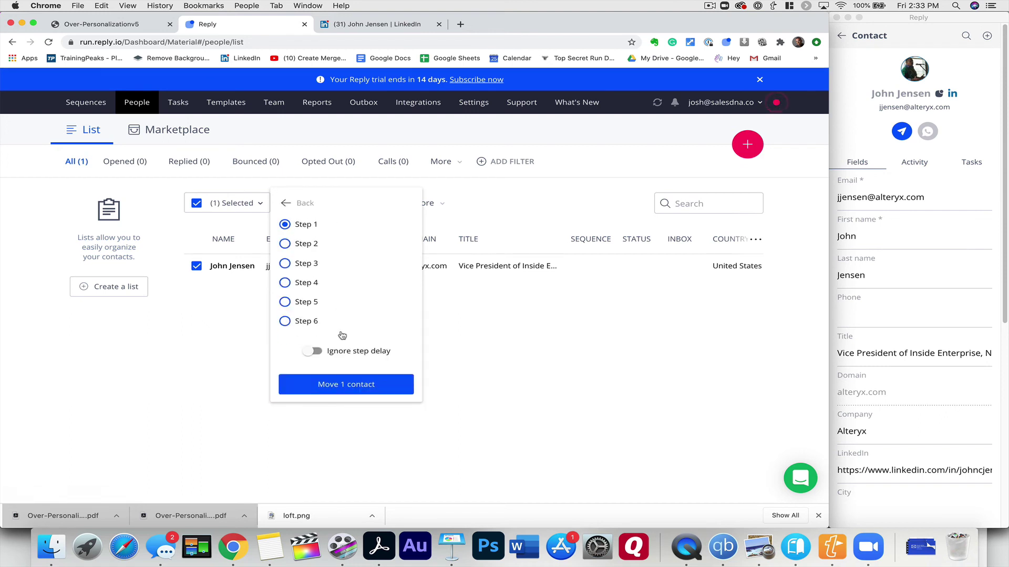
click(344, 385)
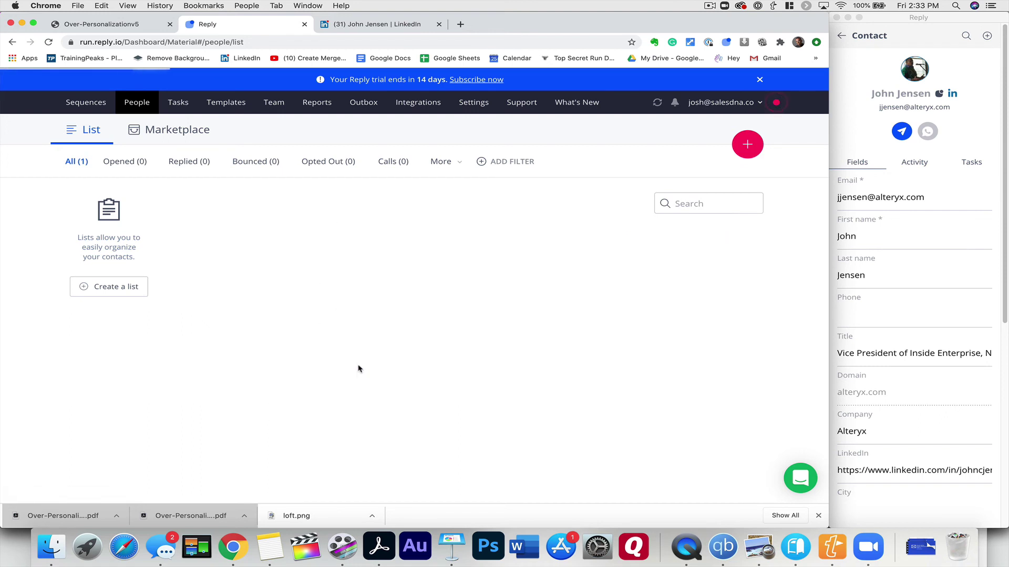
Preview VP of Sales - Personalized+Relevant and check the personalized lines in the Step 1 'open to this?' email
click(82, 105)
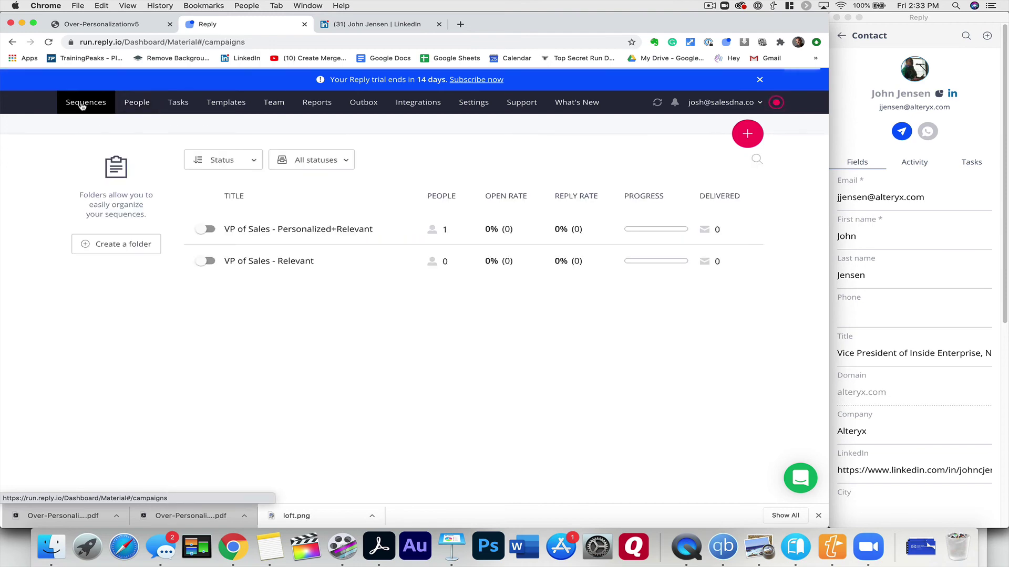
click(297, 230)
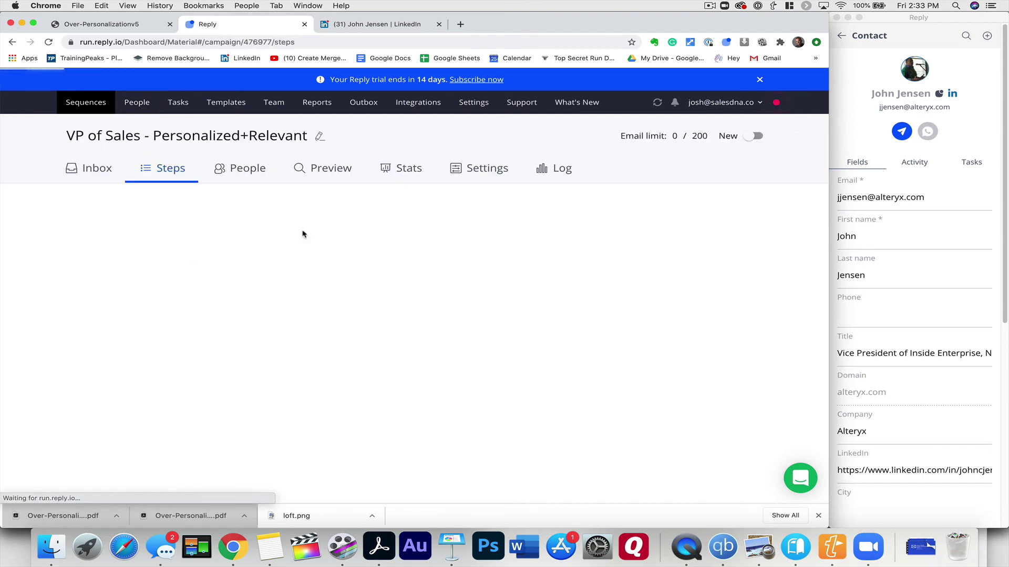
click(333, 173)
scroll(462, 294, down, 2)
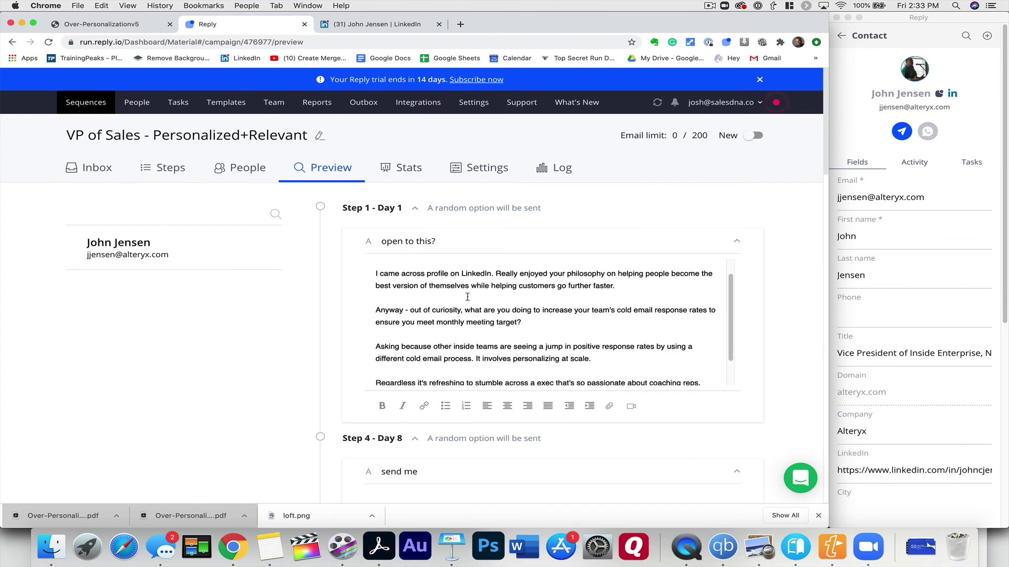
scroll(467, 298, up, 1)
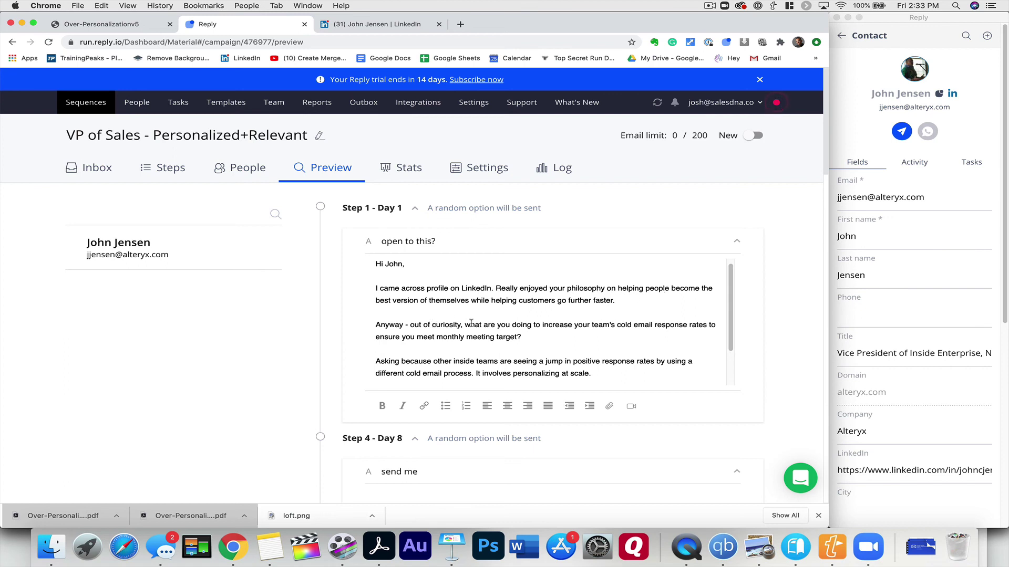
drag(465, 325, 521, 337)
scroll(522, 337, down, 3)
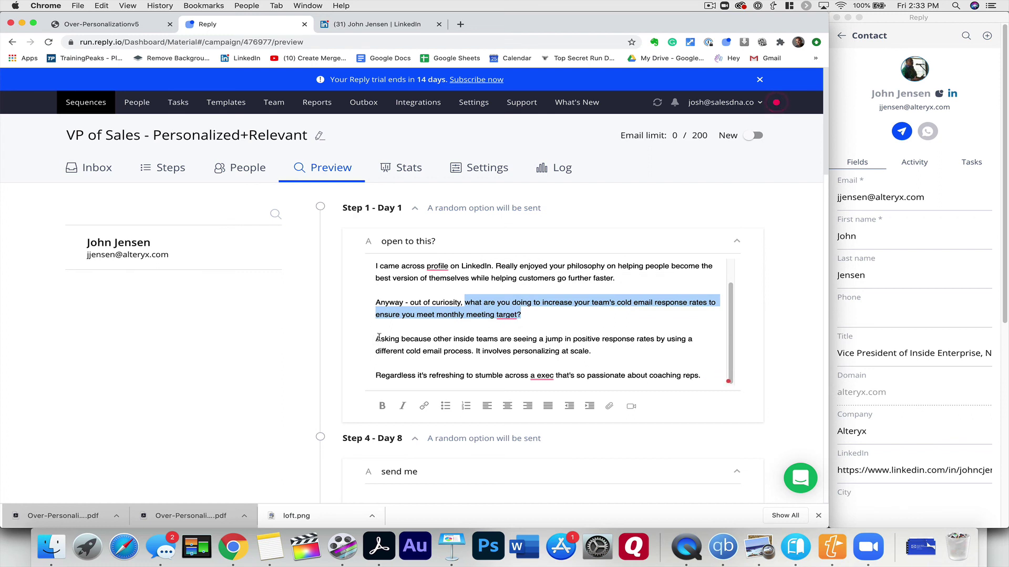
drag(378, 338, 605, 351)
scroll(605, 351, down, 3)
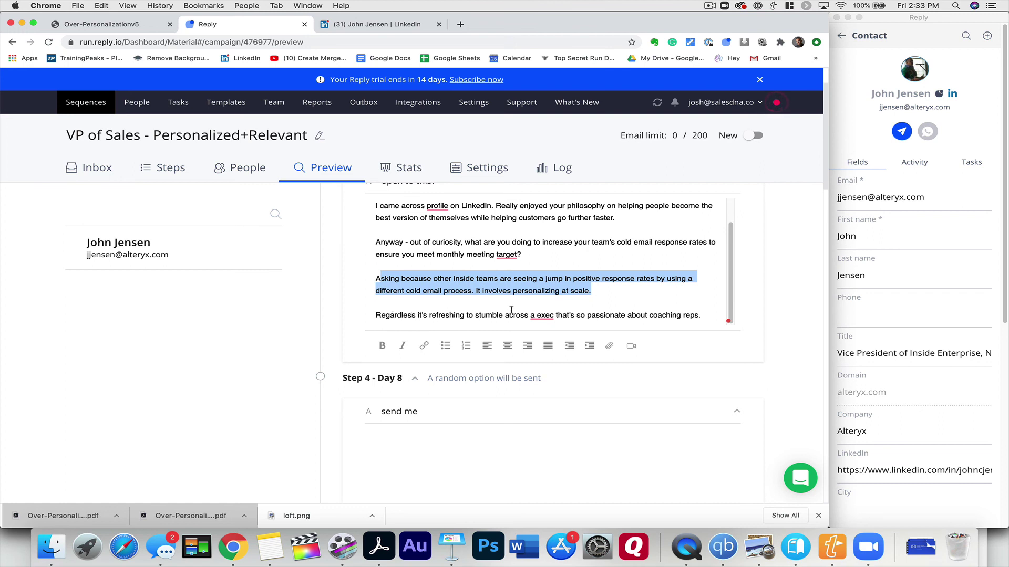
scroll(511, 310, down, 8)
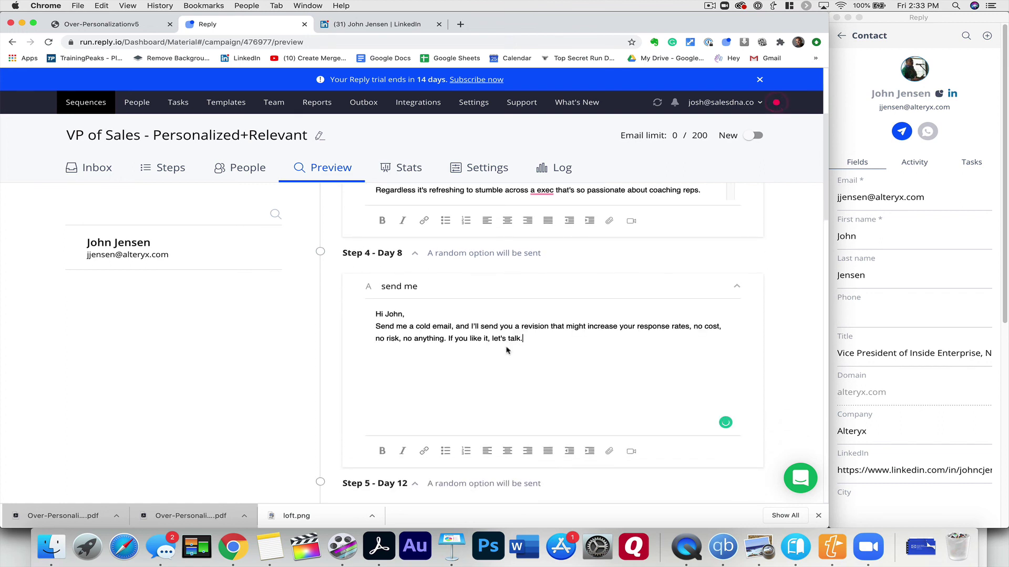
scroll(507, 350, down, 10)
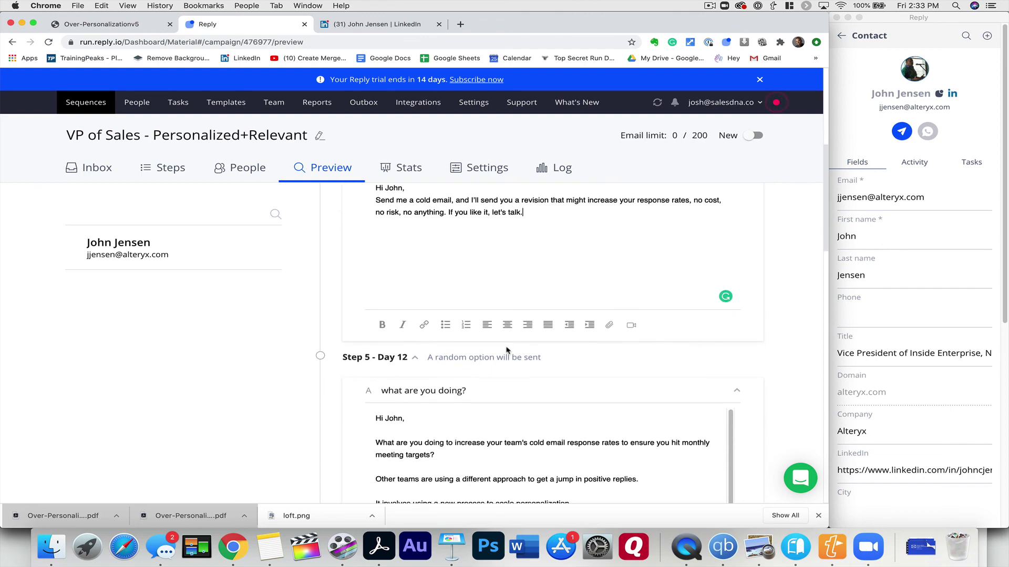
scroll(506, 347, down, 11)
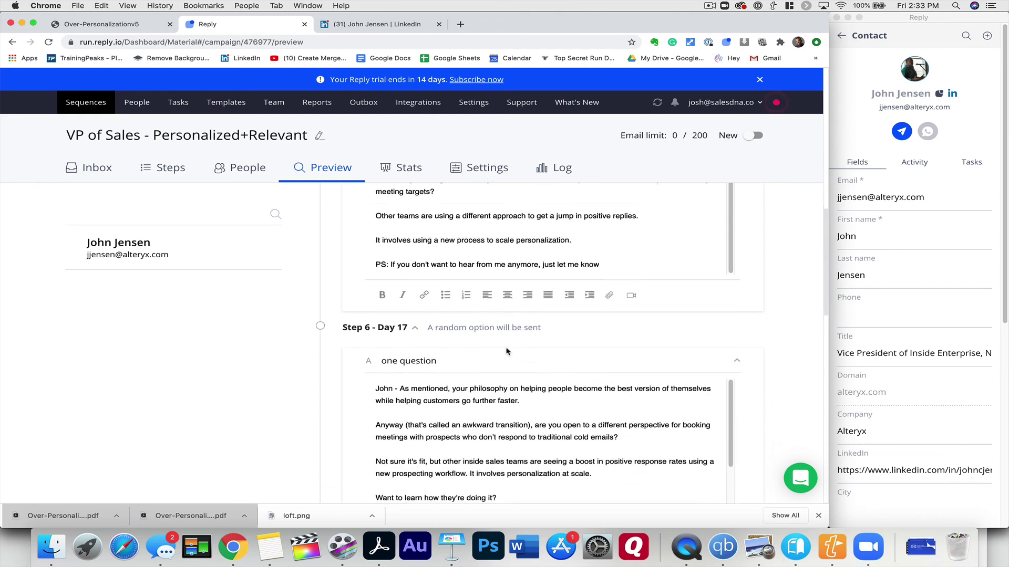
scroll(506, 347, down, 14)
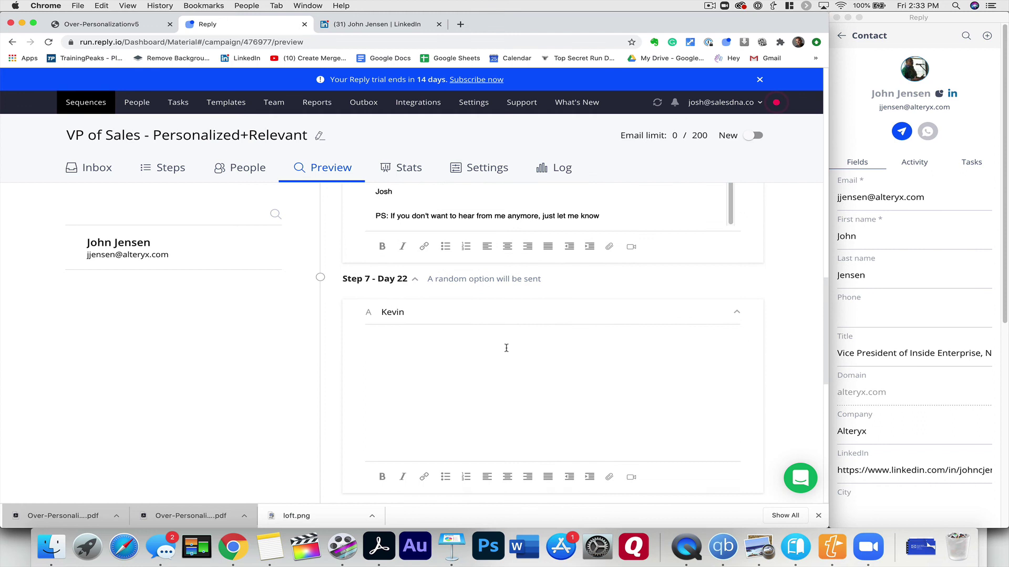
scroll(507, 352, down, 13)
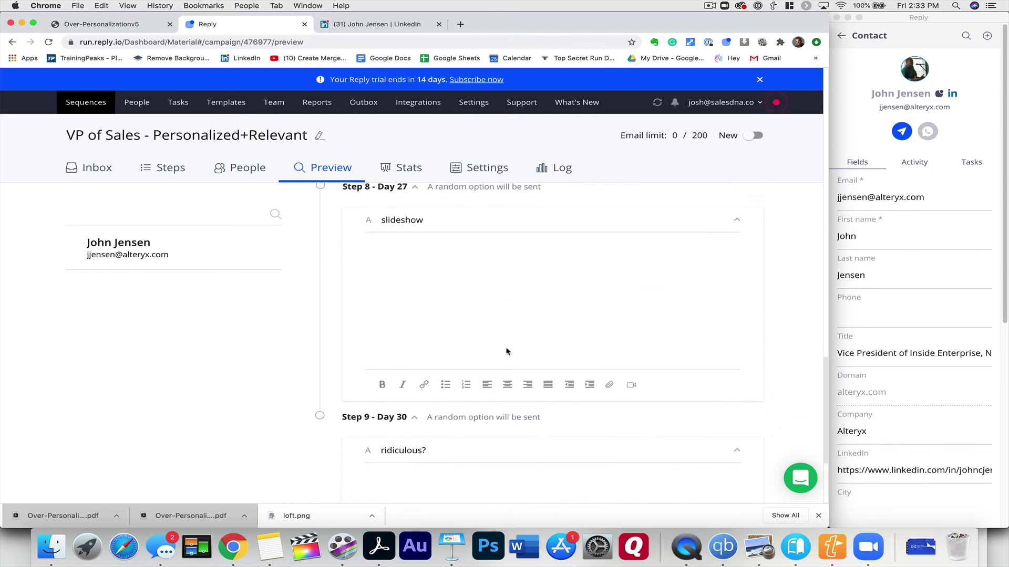
scroll(506, 349, up, 20)
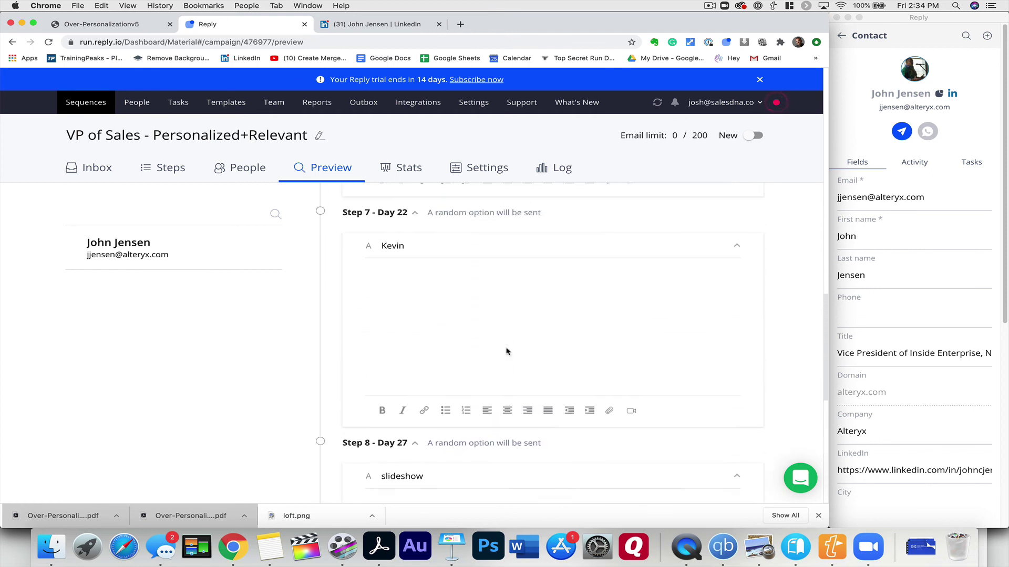
scroll(506, 348, up, 15)
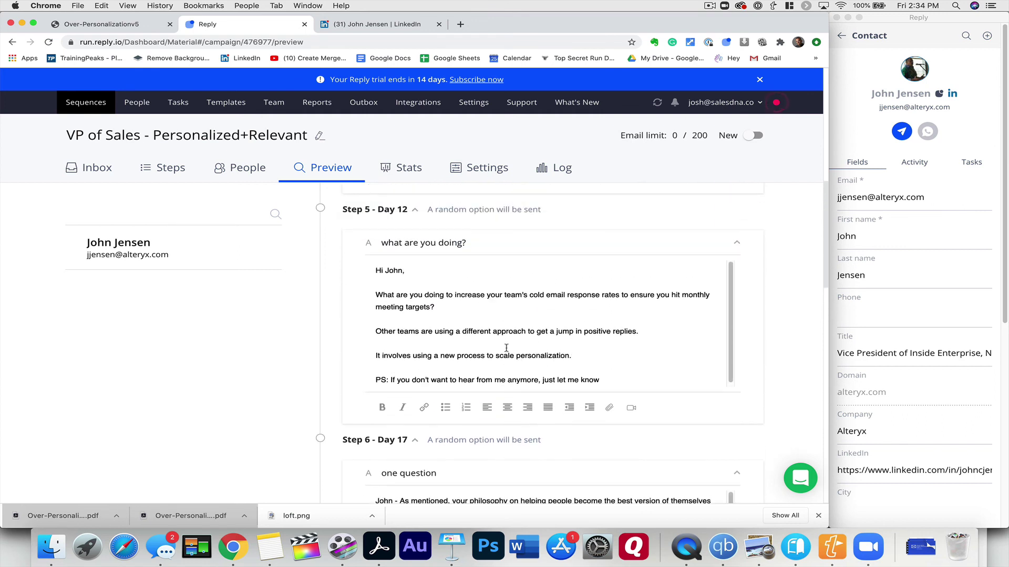
Go back to Sequences to see VP of Sales - Personalized+Relevant counting 1 person
click(86, 105)
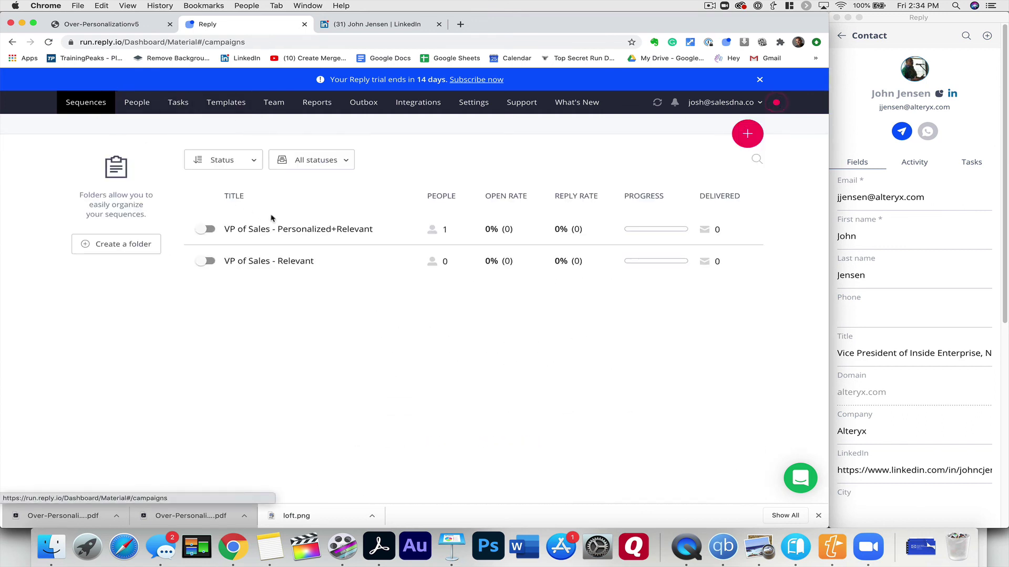